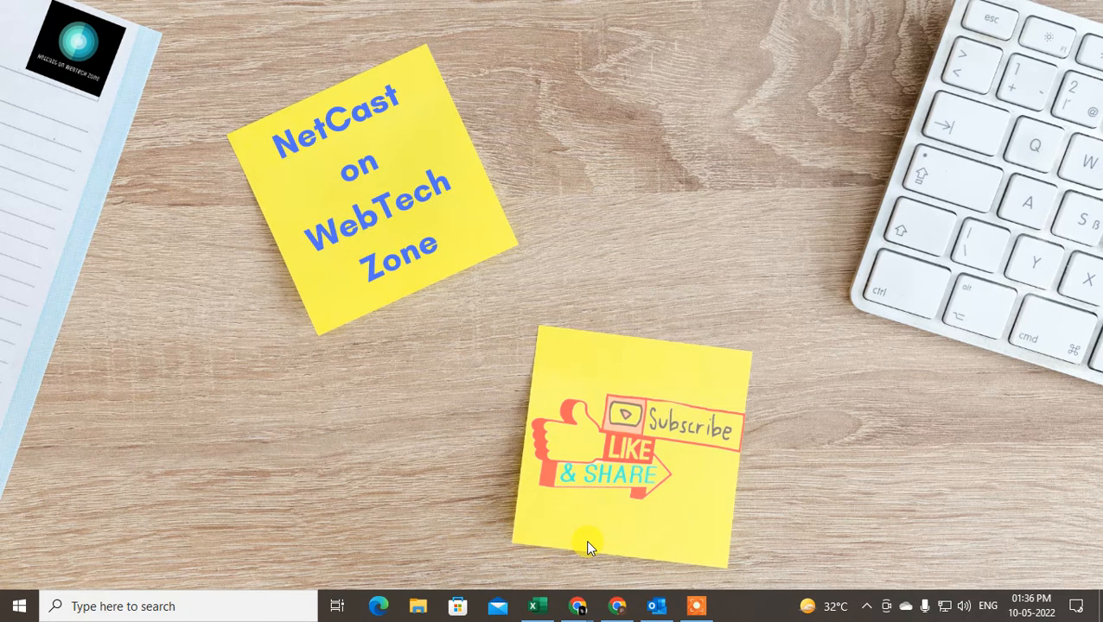
Open Outlook, collapse the first account's folders, and switch to the People contacts list
{"action": "left_click", "coordinate": [655, 607]}
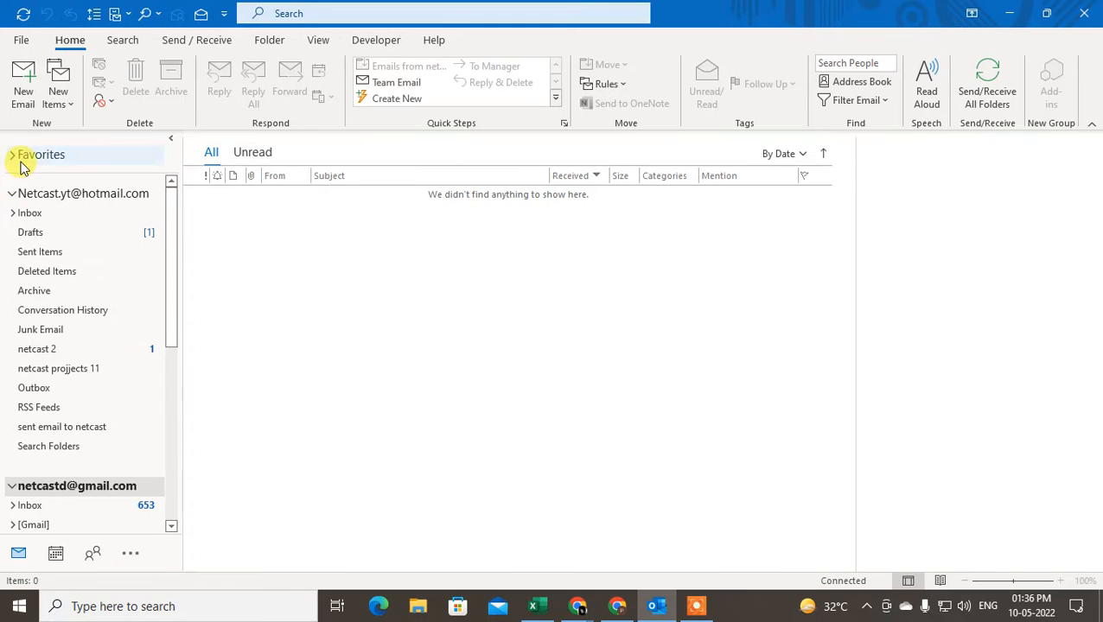
{"action": "left_click", "coordinate": [12, 195]}
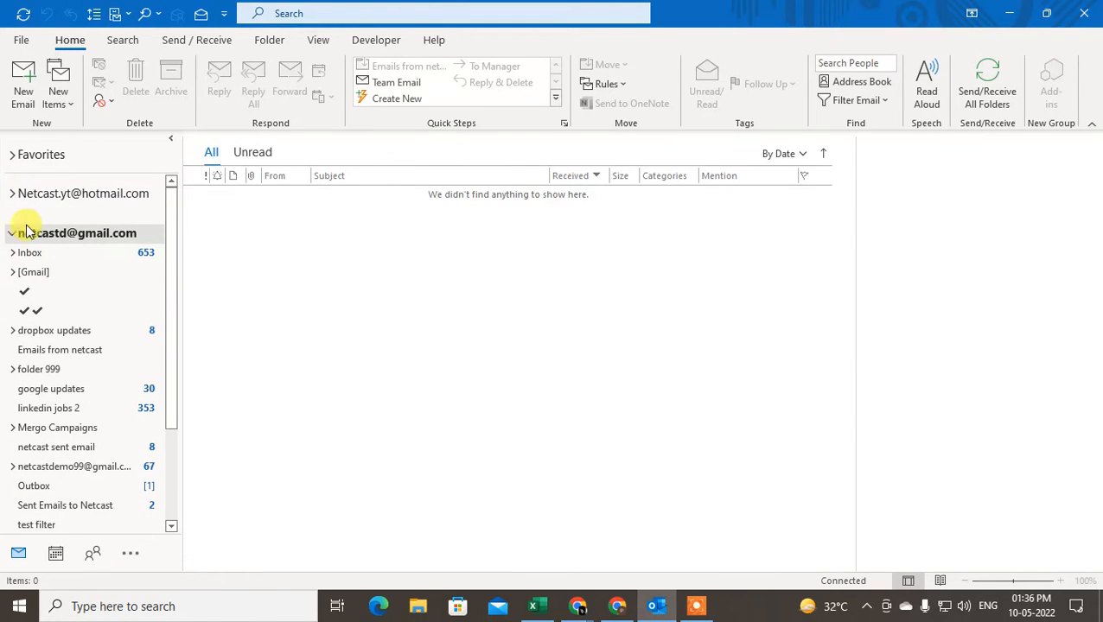
{"action": "left_click", "coordinate": [145, 199]}
{"action": "left_click", "coordinate": [111, 235]}
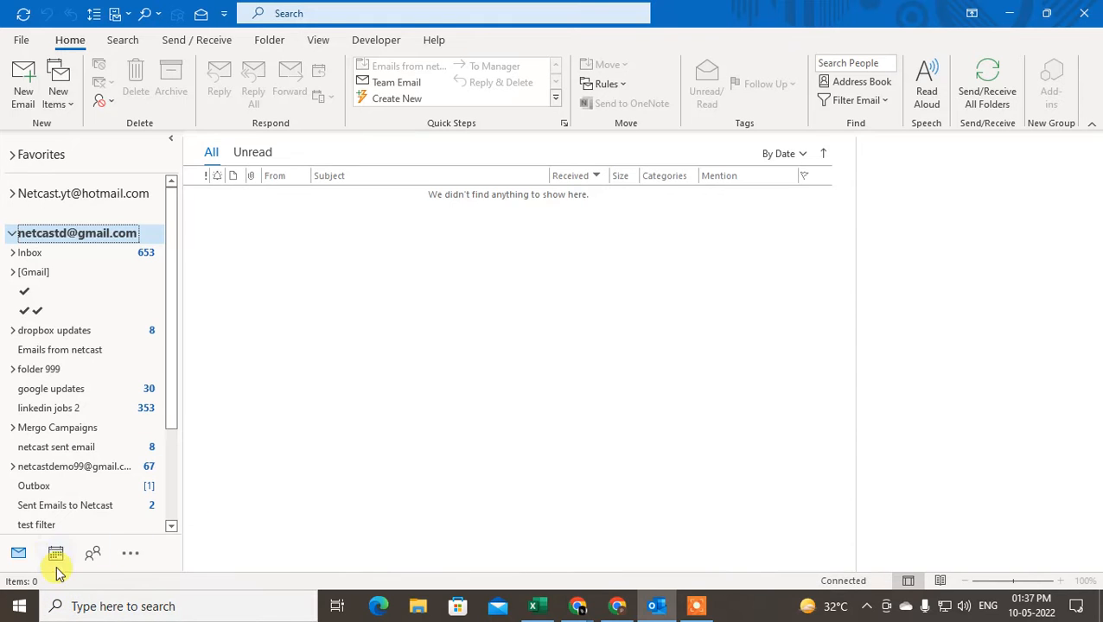
{"action": "left_click", "coordinate": [93, 553]}
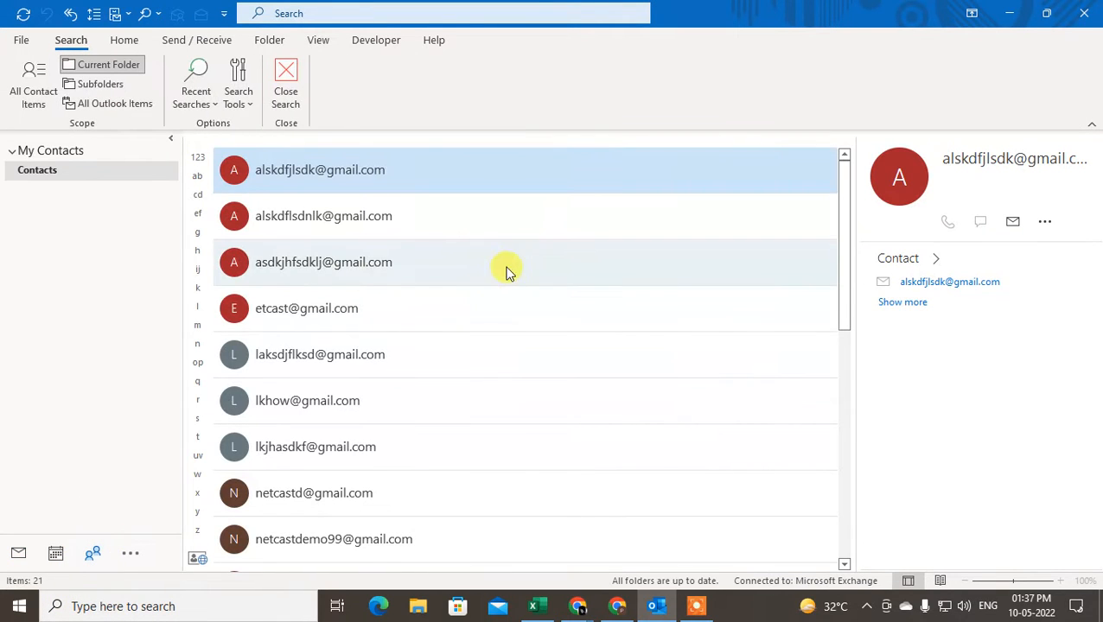
From the People Home ribbon, start a New Contact Group
{"action": "left_click", "coordinate": [123, 40]}
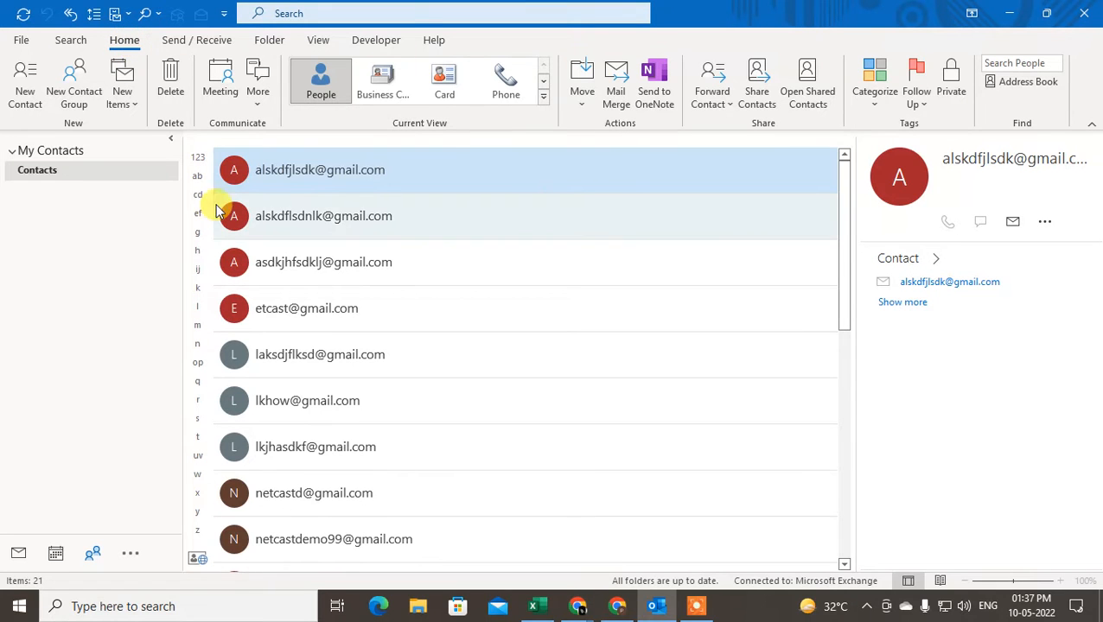
{"action": "scroll", "coordinate": [342, 248], "scroll_direction": "down", "scroll_amount": 5}
{"action": "scroll", "coordinate": [355, 281], "scroll_direction": "up", "scroll_amount": 5}
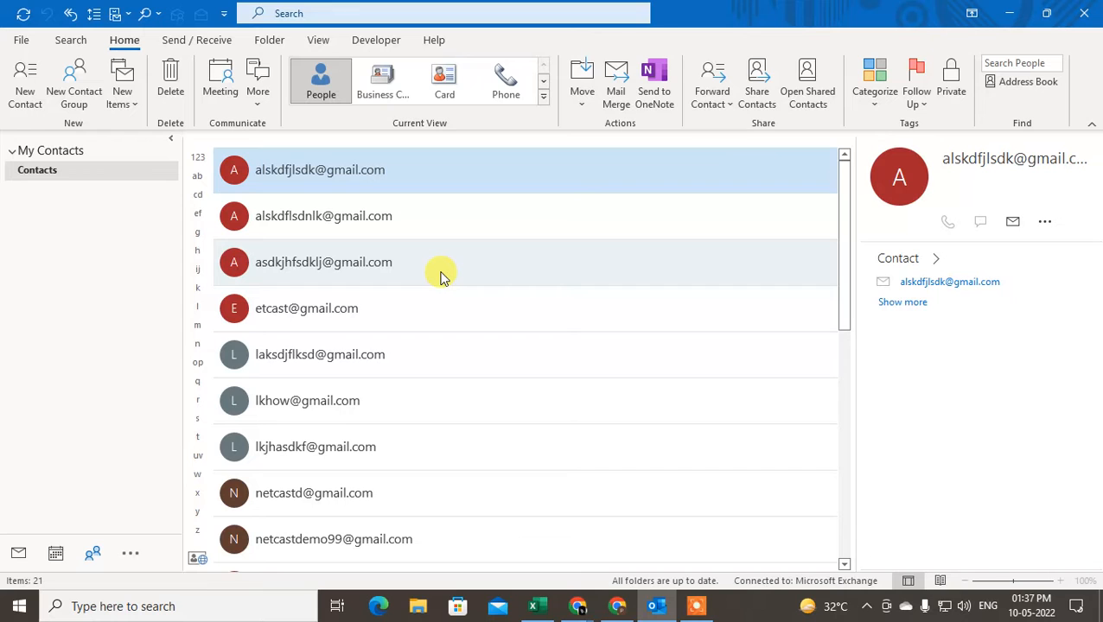
{"action": "scroll", "coordinate": [335, 344], "scroll_direction": "down", "scroll_amount": 2}
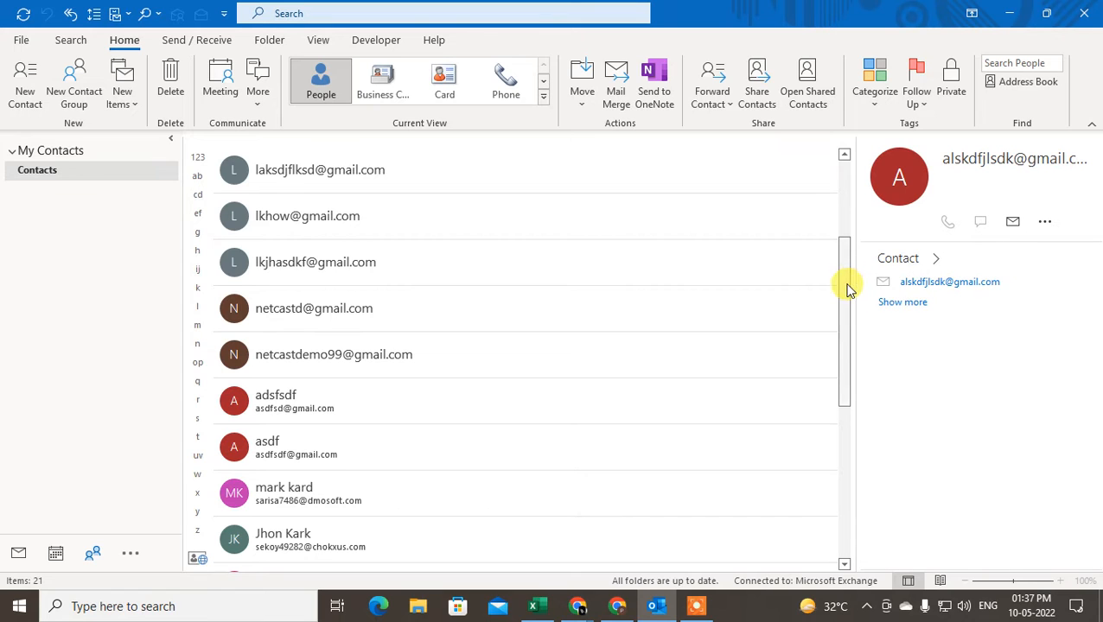
{"action": "left_click_drag", "start_coordinate": [846, 290], "coordinate": [844, 184]}
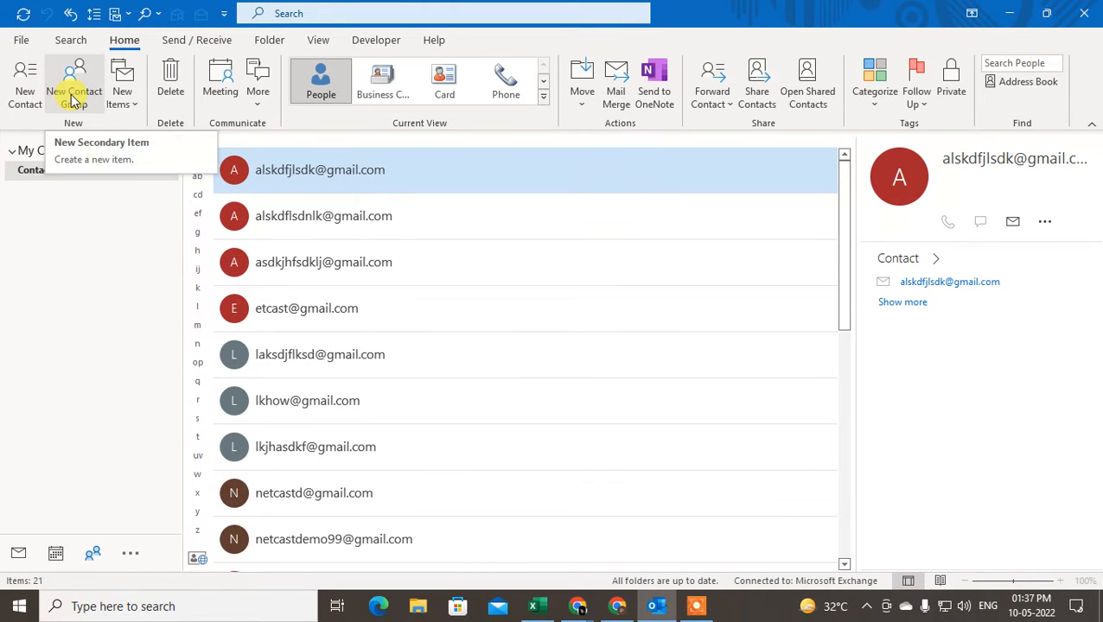
{"action": "left_click", "coordinate": [131, 105]}
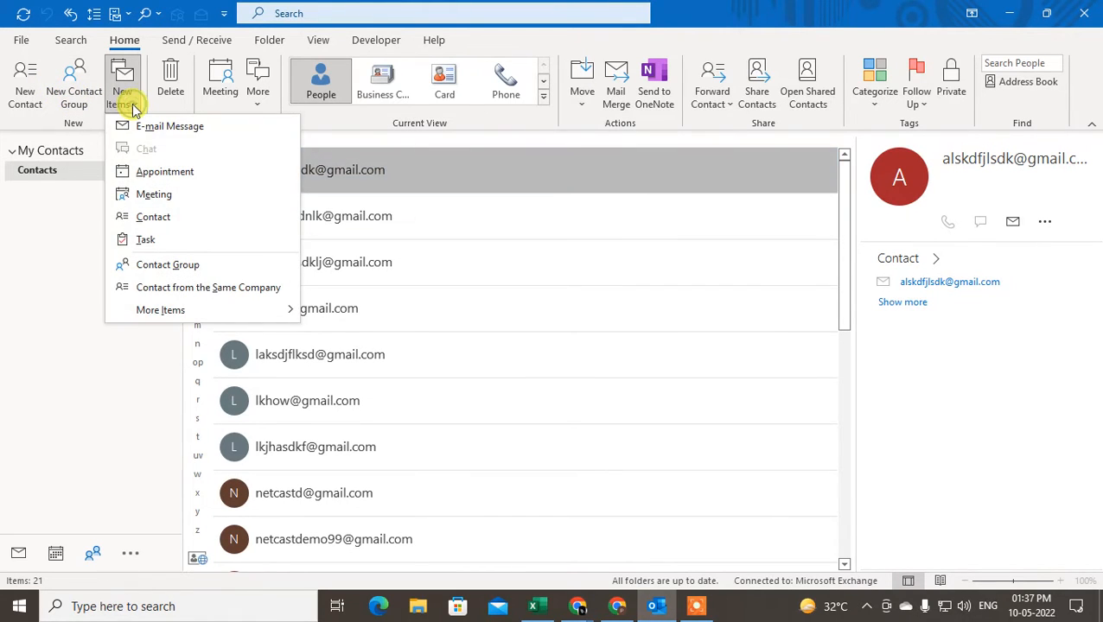
{"action": "left_click", "coordinate": [134, 109]}
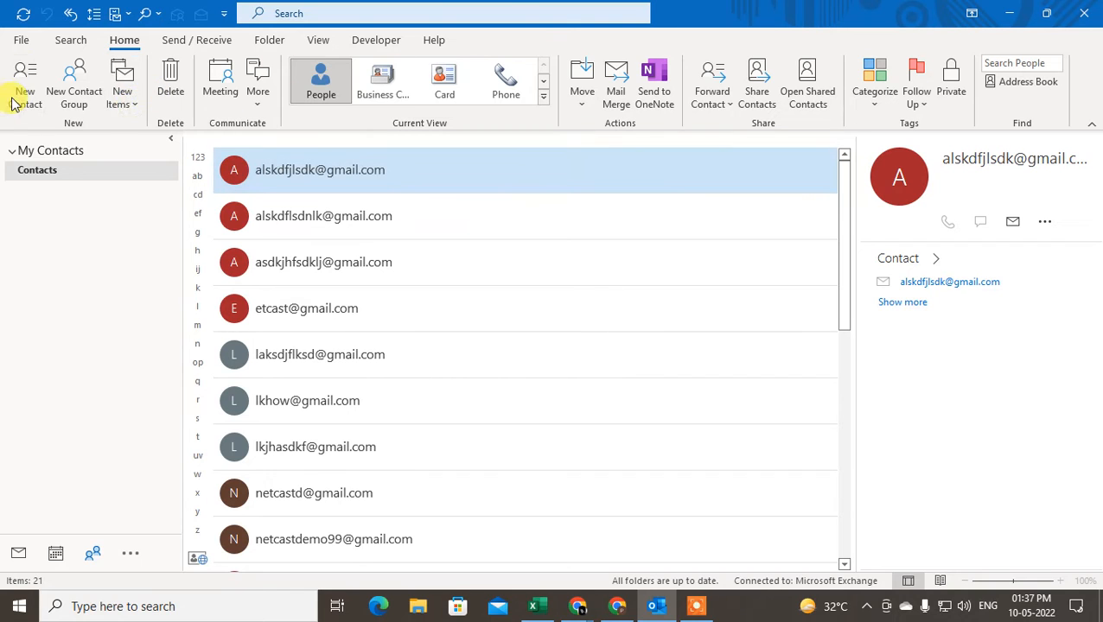
{"action": "left_click", "coordinate": [78, 102]}
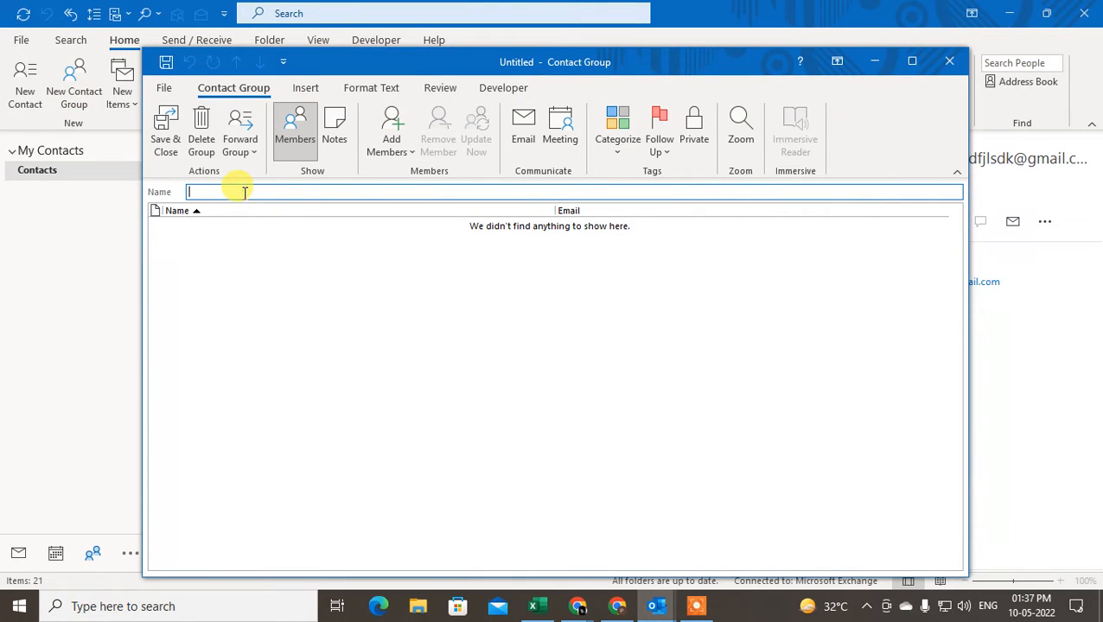
Name the group 'Netcast contact list' and choose Add Members > From Outlook Contacts
{"action": "type", "text": "ntact list"}
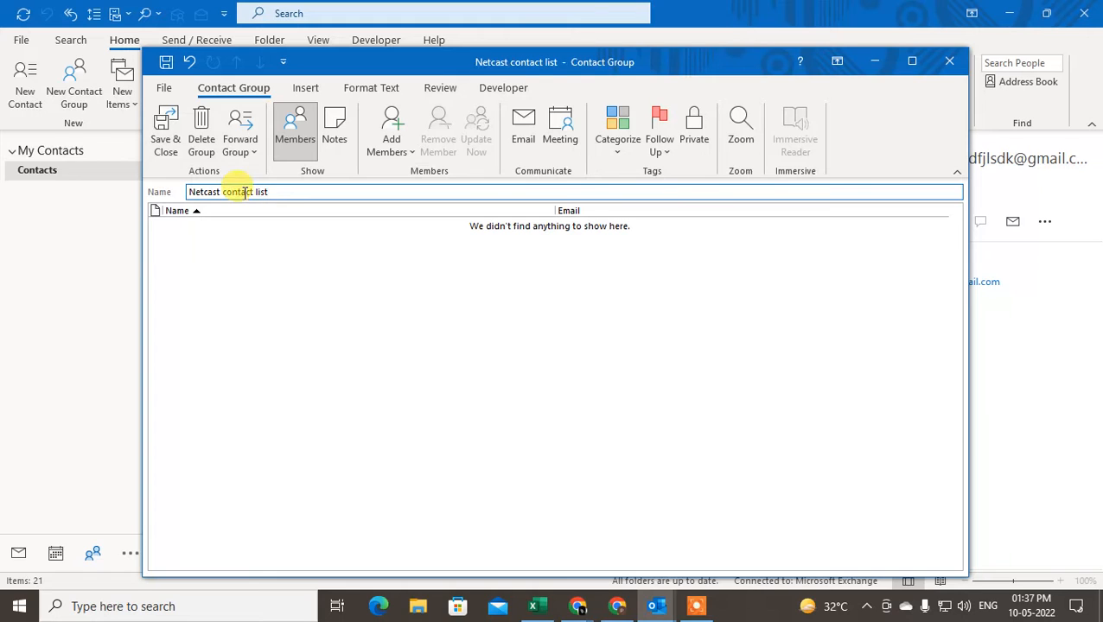
{"action": "left_click", "coordinate": [270, 274]}
{"action": "left_click", "coordinate": [201, 254]}
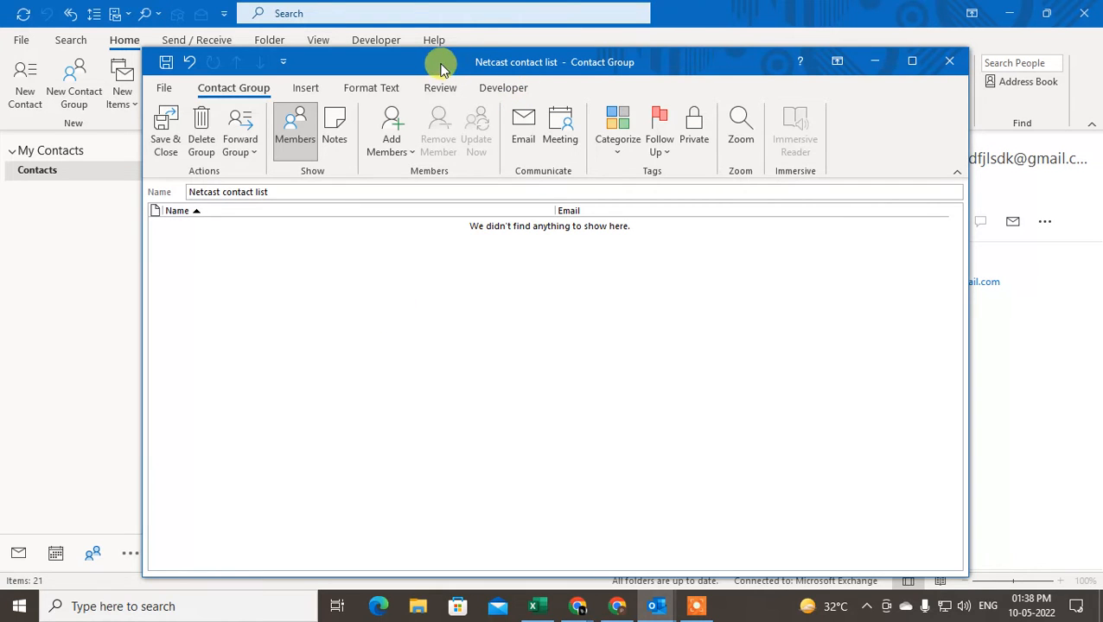
{"action": "left_click_drag", "start_coordinate": [441, 69], "coordinate": [452, 52]}
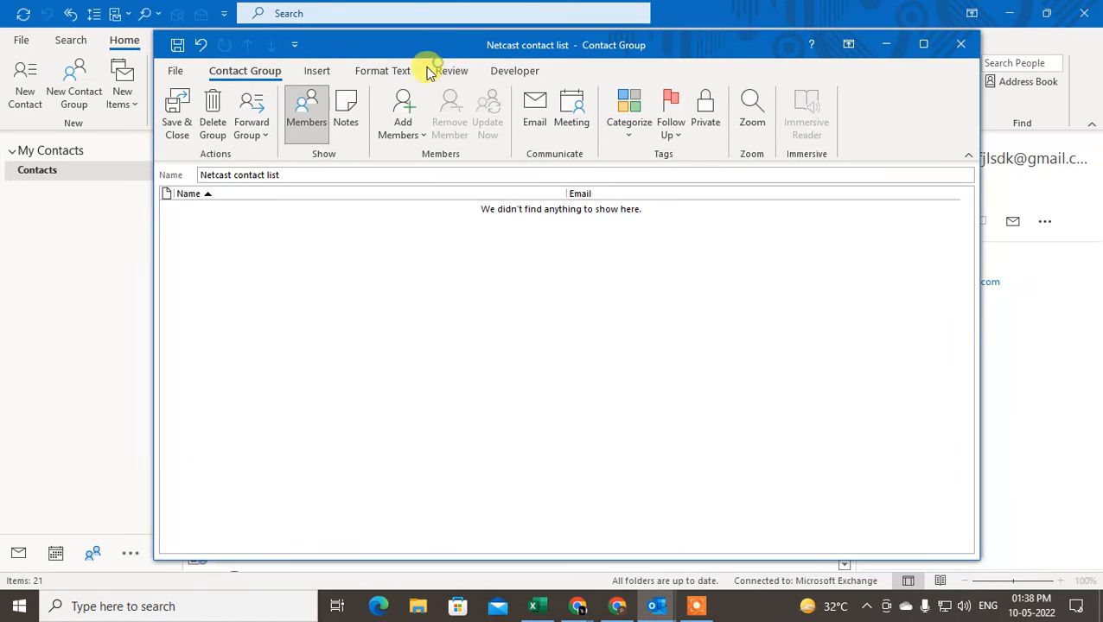
{"action": "left_click", "coordinate": [407, 136]}
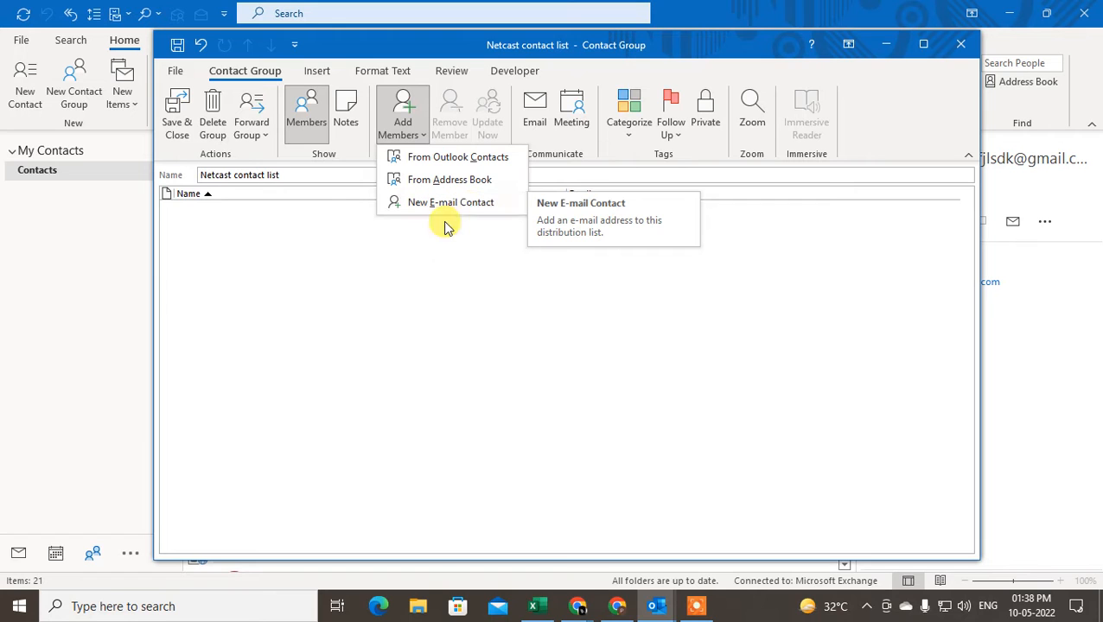
{"action": "left_click", "coordinate": [445, 159]}
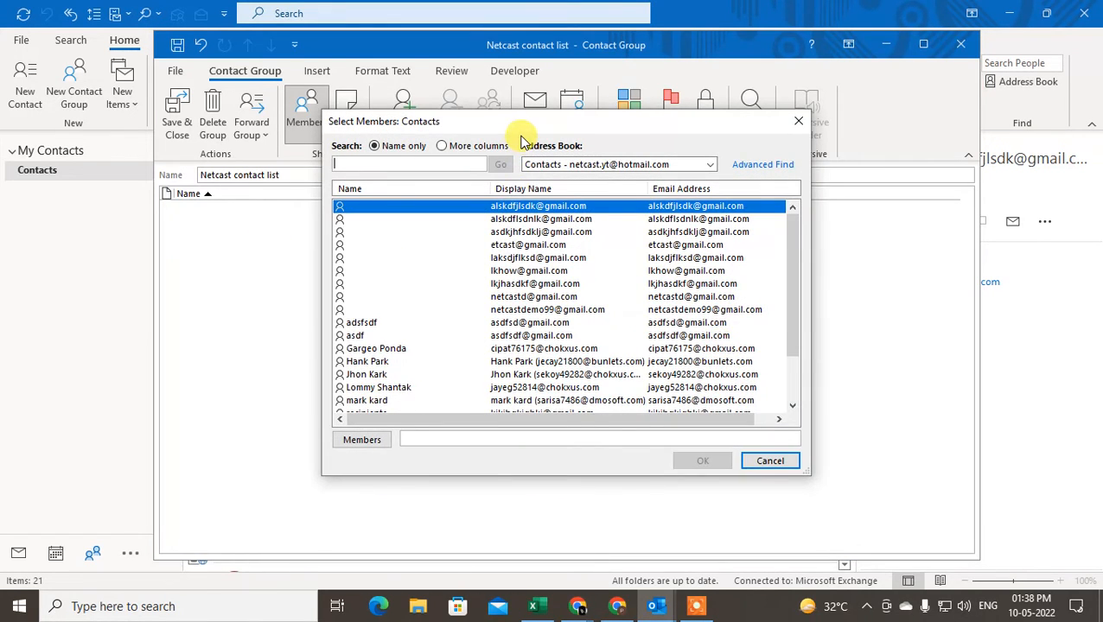
{"action": "left_click", "coordinate": [629, 166]}
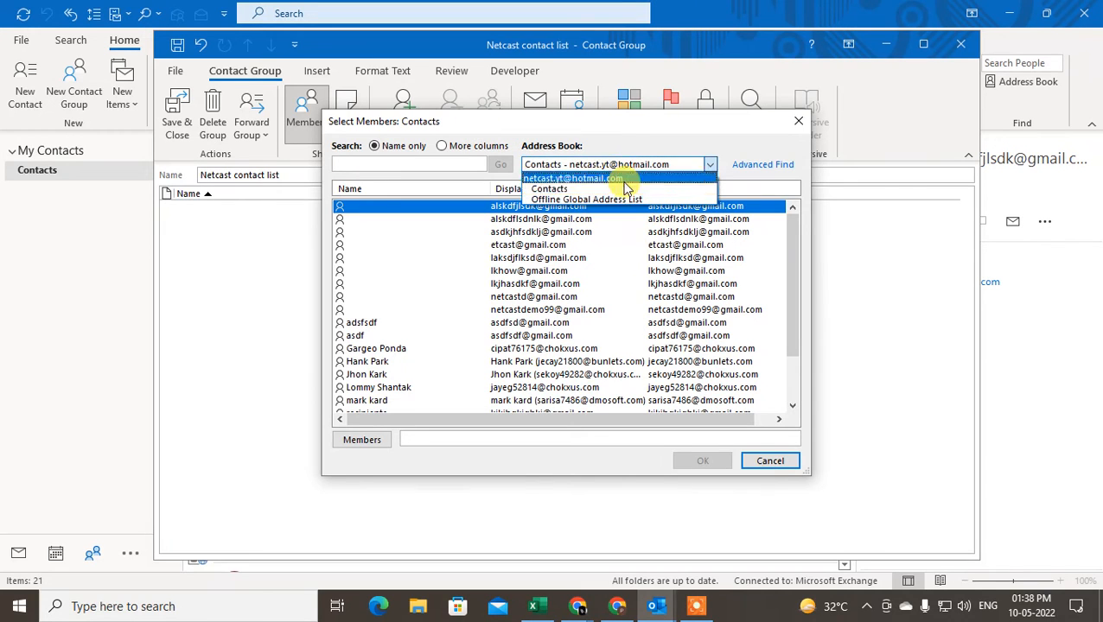
{"action": "left_click", "coordinate": [572, 179]}
{"action": "left_click", "coordinate": [615, 165]}
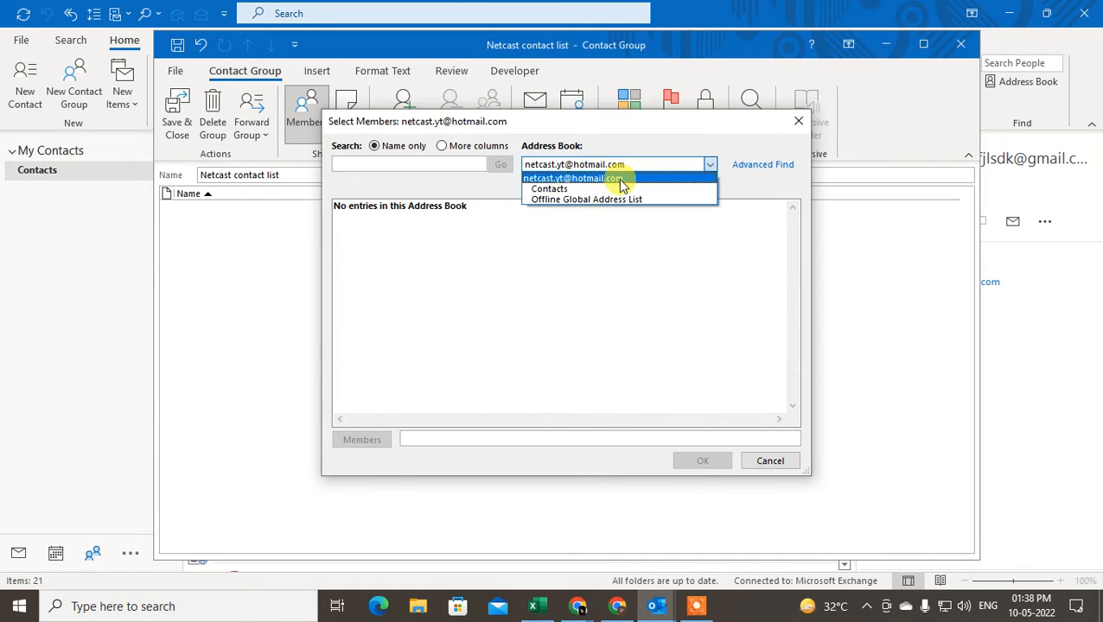
{"action": "left_click", "coordinate": [561, 190]}
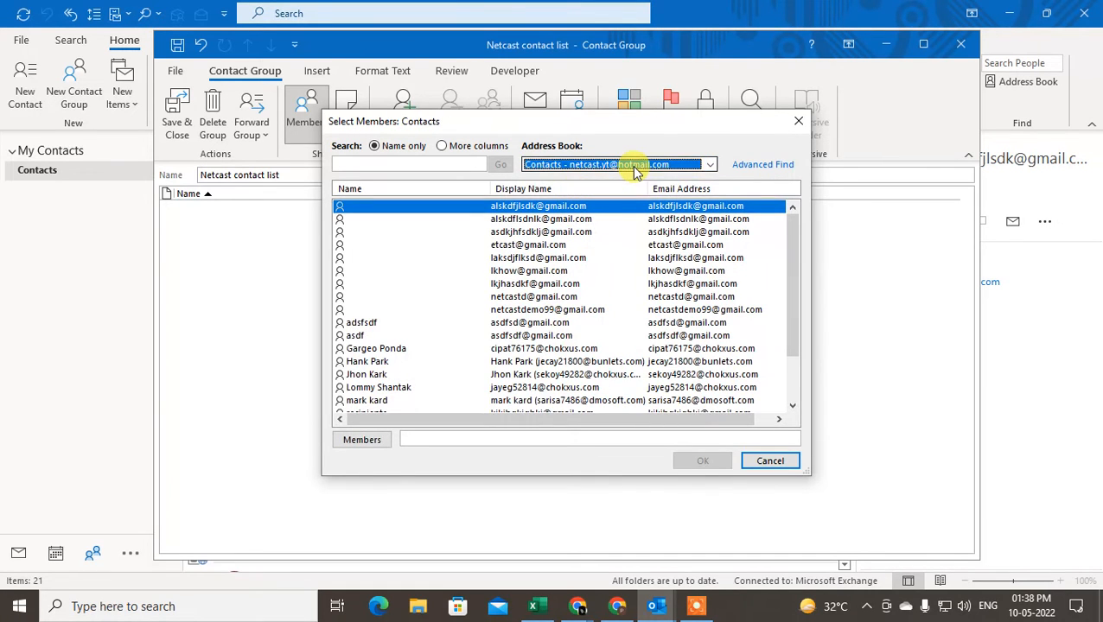
{"action": "left_click", "coordinate": [634, 167]}
{"action": "left_click", "coordinate": [609, 201]}
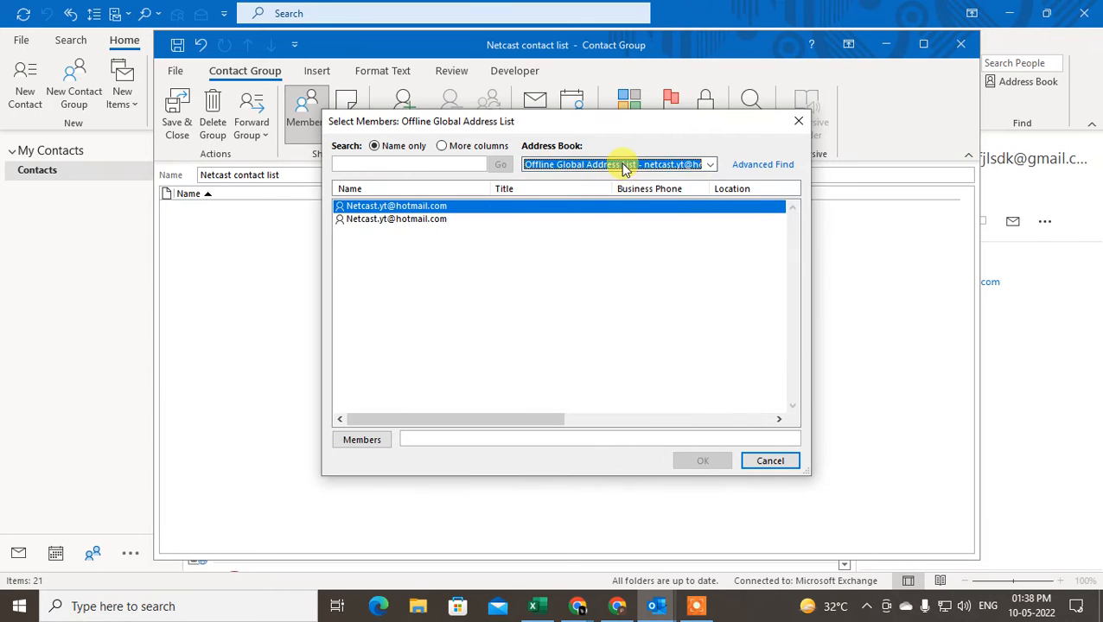
{"action": "left_click", "coordinate": [622, 167]}
{"action": "left_click", "coordinate": [605, 178]}
{"action": "left_click", "coordinate": [619, 165]}
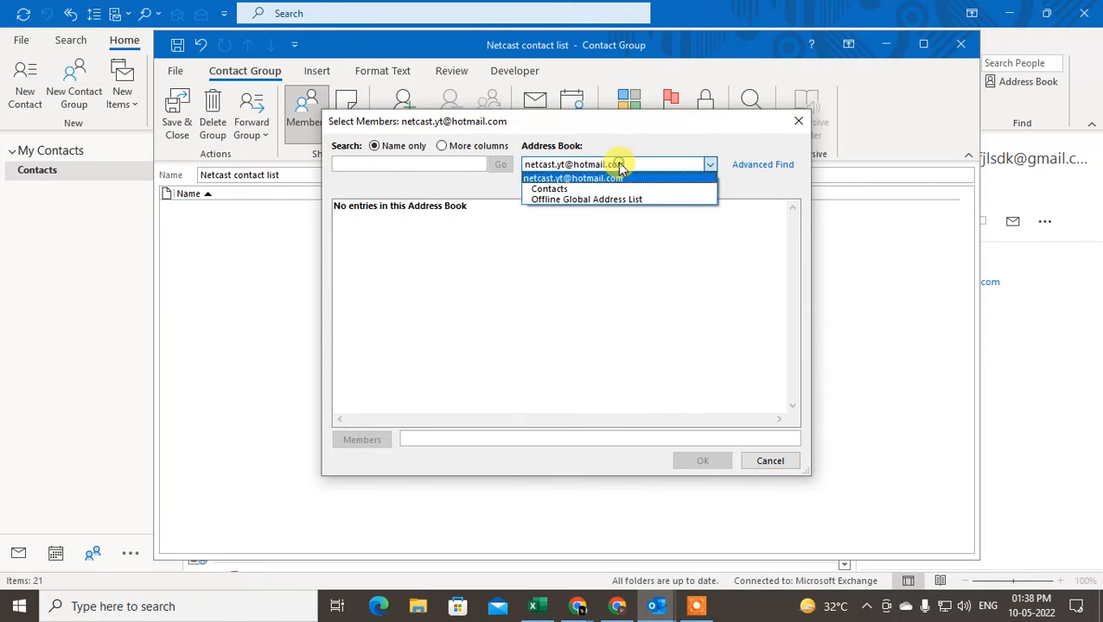
{"action": "left_click", "coordinate": [558, 188]}
{"action": "scroll", "coordinate": [519, 251], "scroll_direction": "down", "scroll_amount": 2}
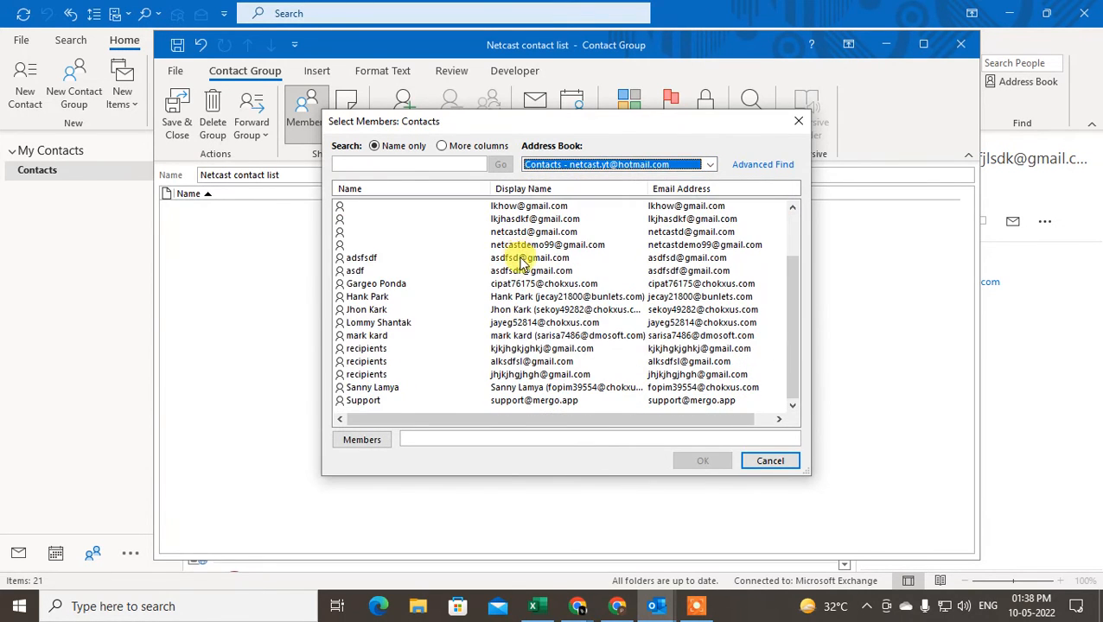
{"action": "left_click", "coordinate": [370, 286]}
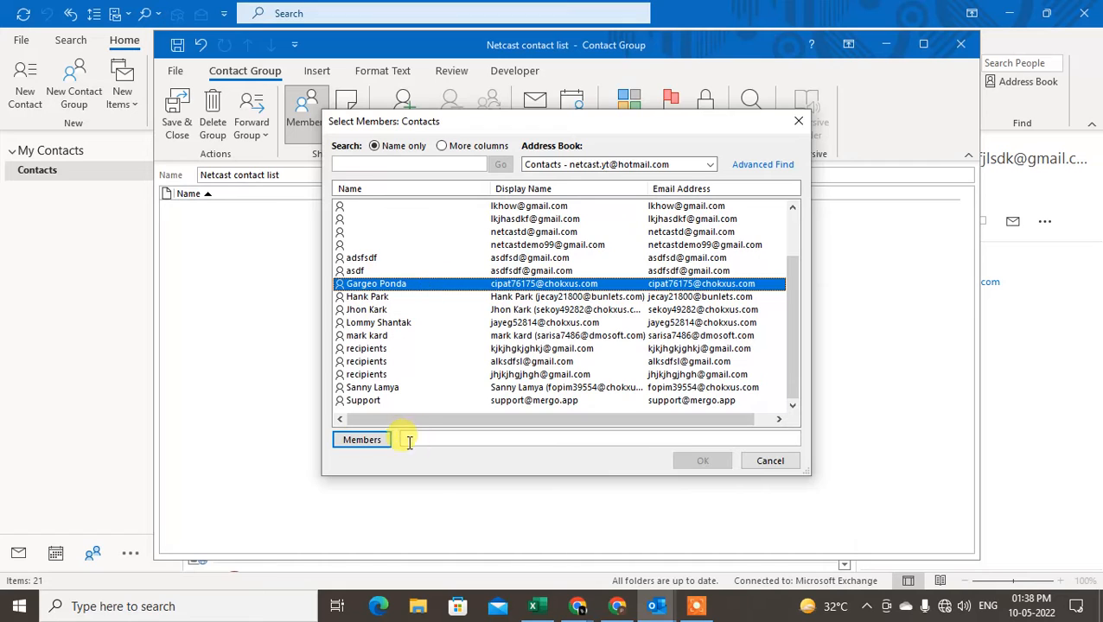
Add individual contacts from the Select Members list to the Members field
{"action": "left_click", "coordinate": [362, 440]}
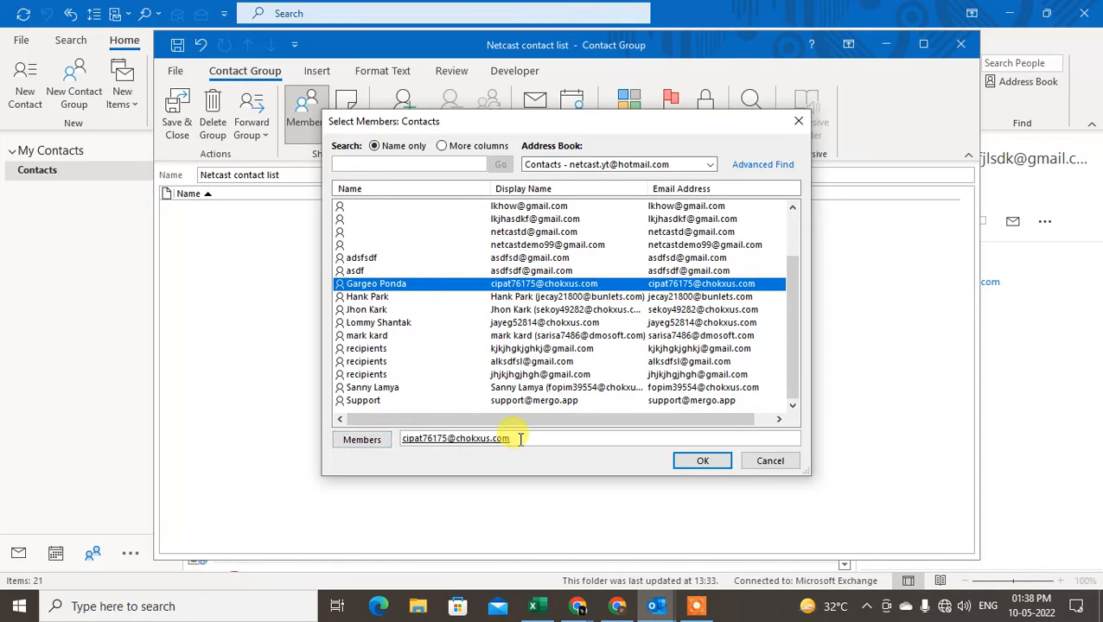
{"action": "left_click", "coordinate": [373, 297]}
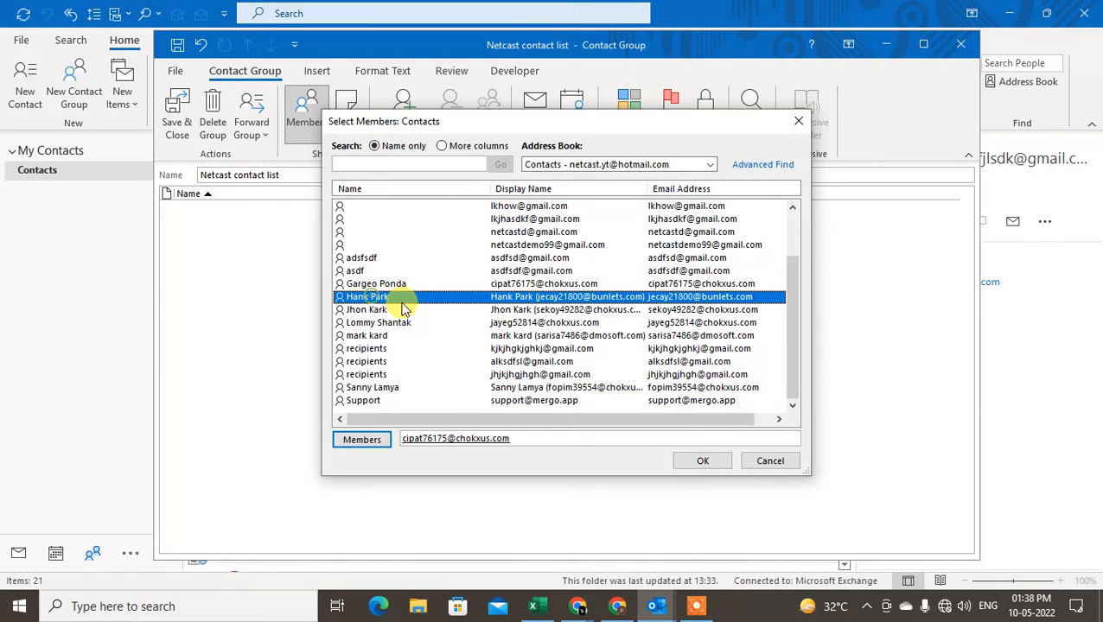
{"action": "left_click", "coordinate": [370, 440]}
{"action": "left_click", "coordinate": [373, 323]}
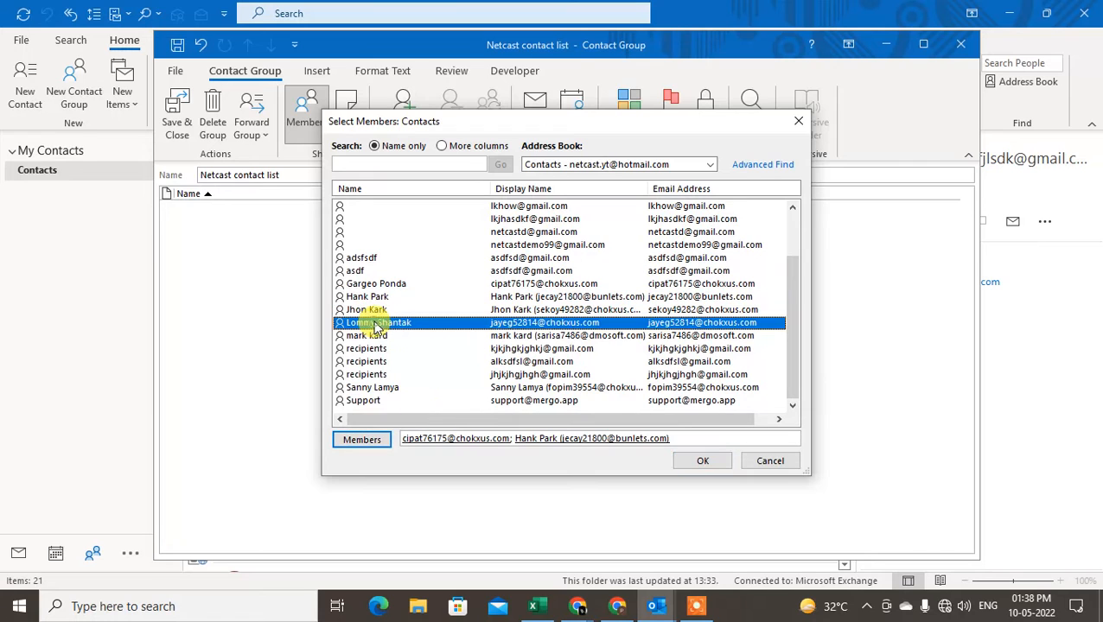
{"action": "left_click", "coordinate": [358, 389]}
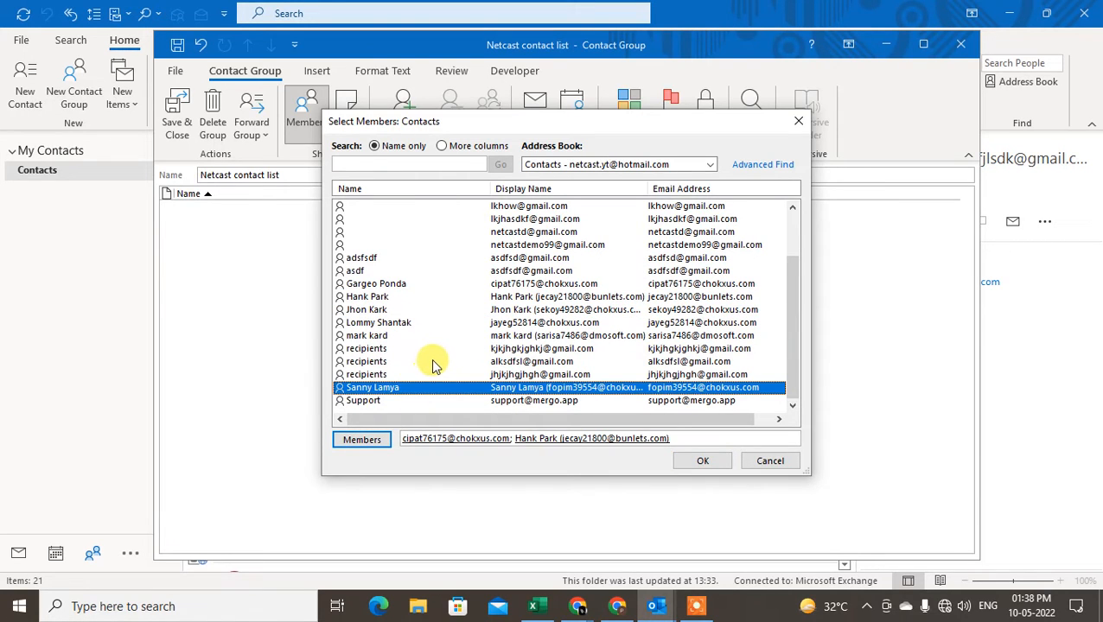
{"action": "key", "text": "ctrl+shift+Up"}
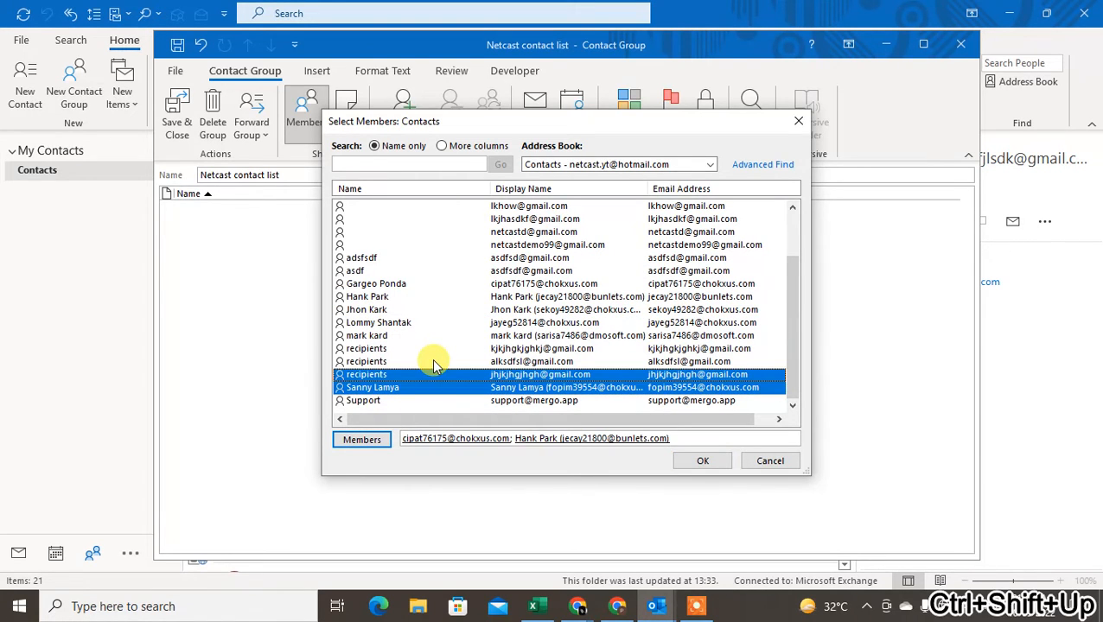
{"action": "left_click", "coordinate": [363, 384]}
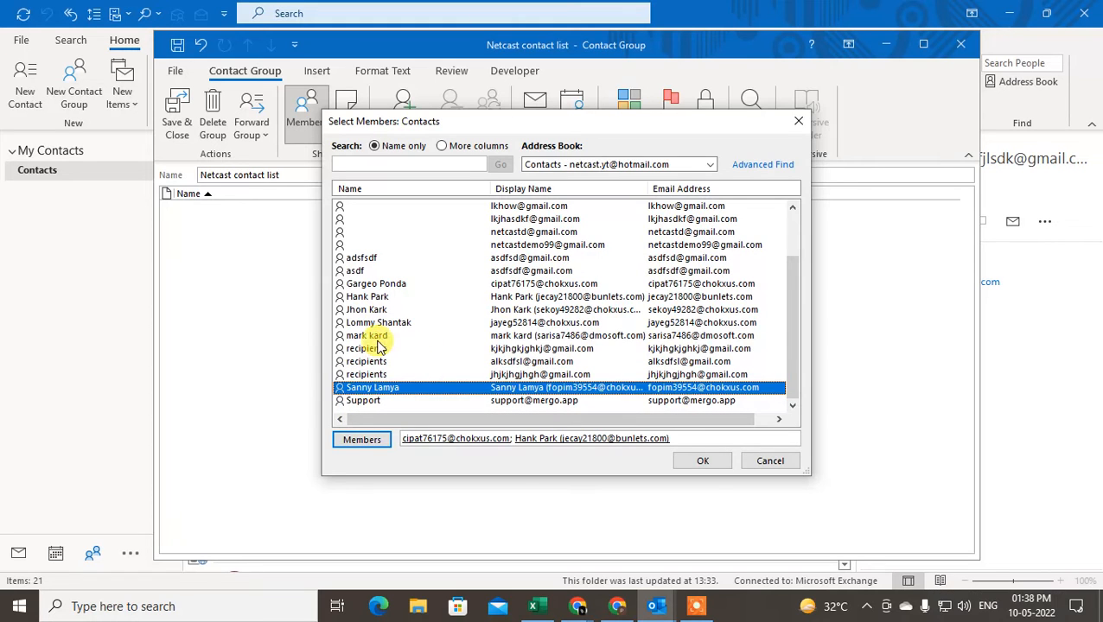
{"action": "left_click", "coordinate": [378, 339]}
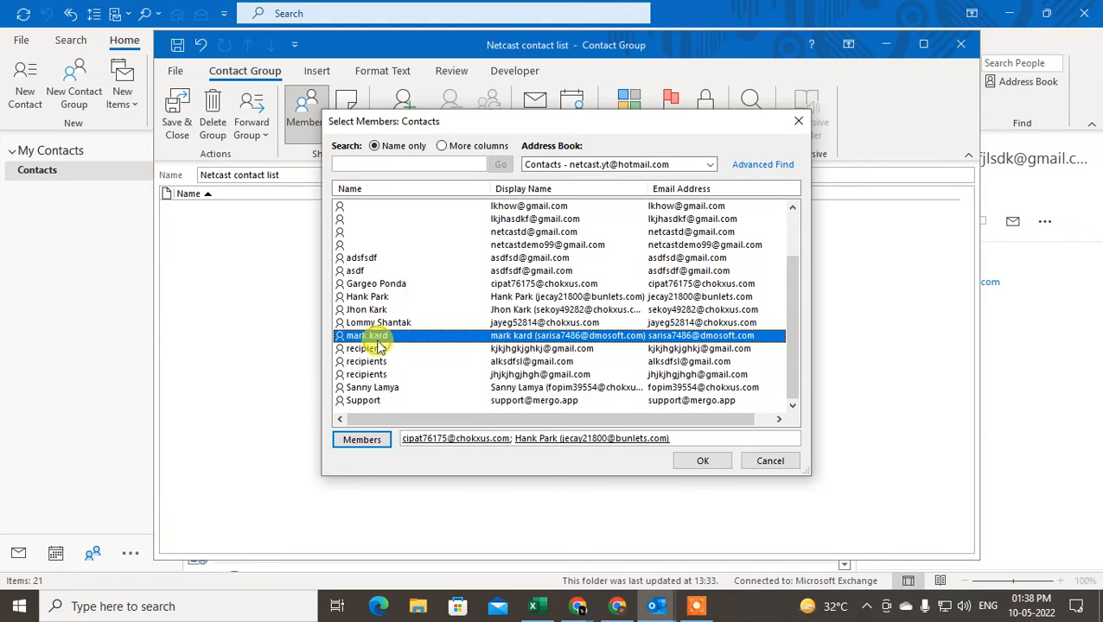
{"action": "left_click", "coordinate": [435, 335], "text": "ctrl"}
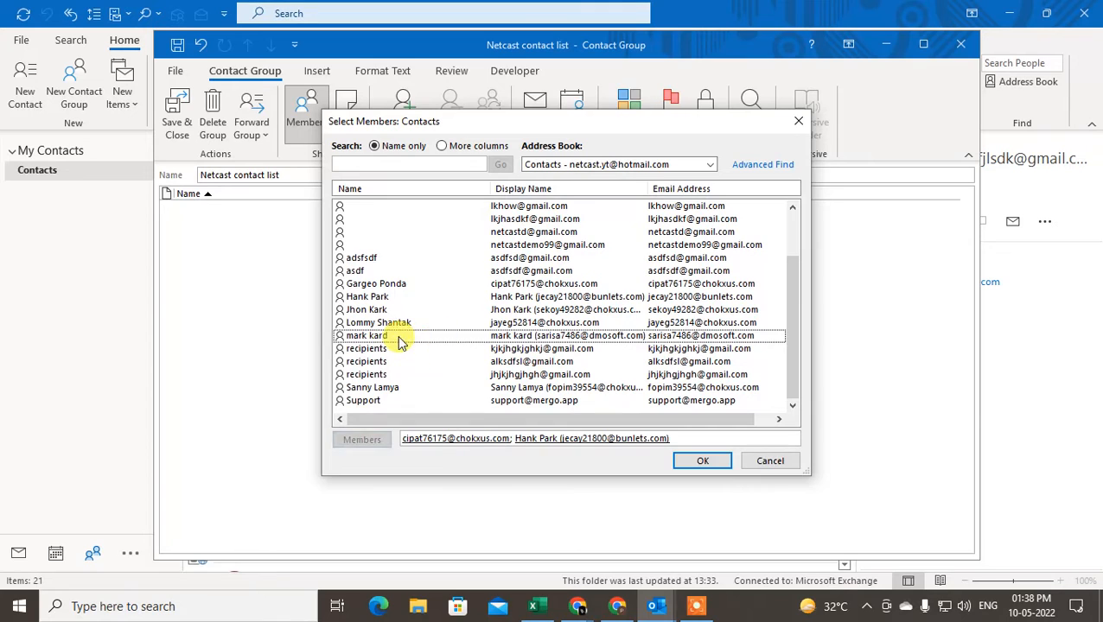
{"action": "left_click", "coordinate": [397, 337], "text": "ctrl"}
{"action": "key", "text": "ctrl+Down"}
{"action": "key", "text": "ctrl+Down"}
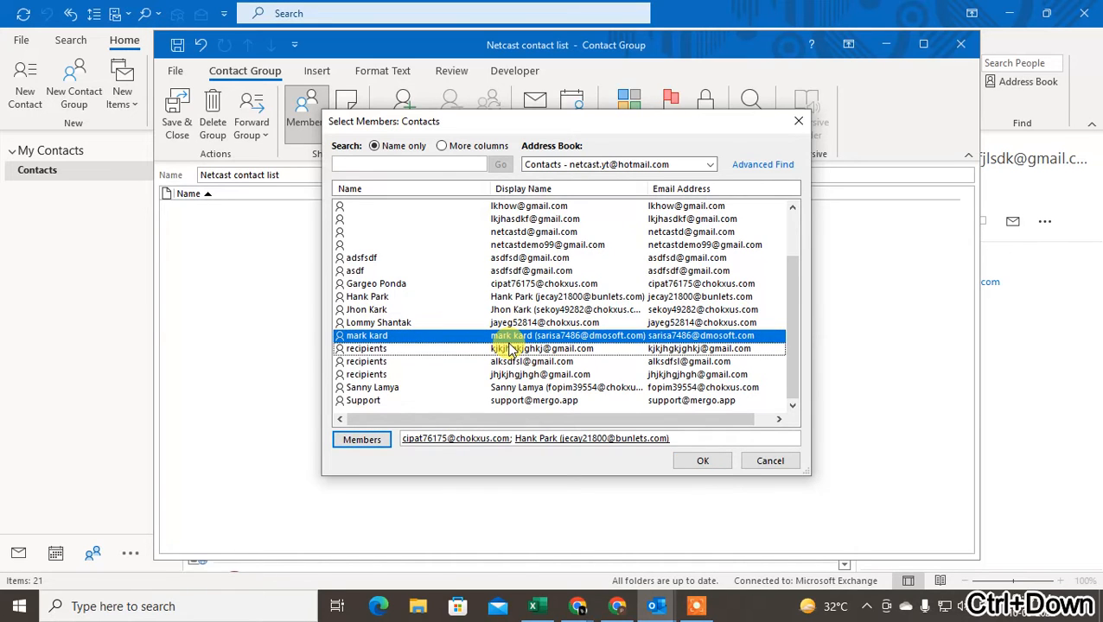
{"action": "left_click", "coordinate": [352, 375]}
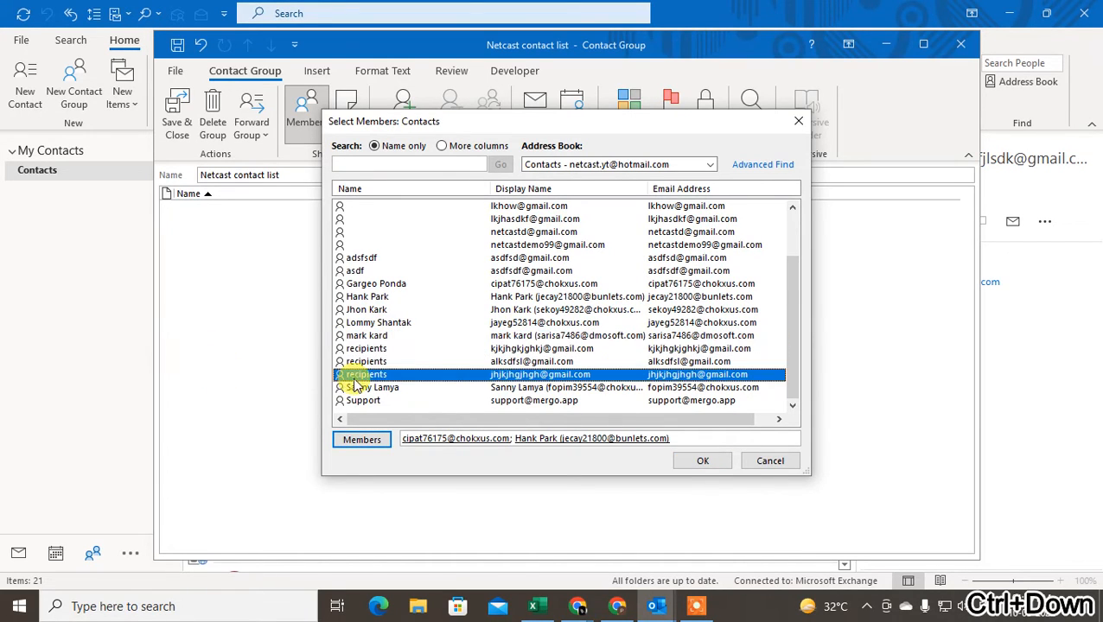
{"action": "key", "text": "ctrl+Up"}
{"action": "key", "text": "ctrl+Up"}
{"action": "key", "text": "ctrl+Up"}
{"action": "key", "text": "ctrl+Up"}
{"action": "scroll", "coordinate": [433, 378], "scroll_direction": "up", "scroll_amount": 1}
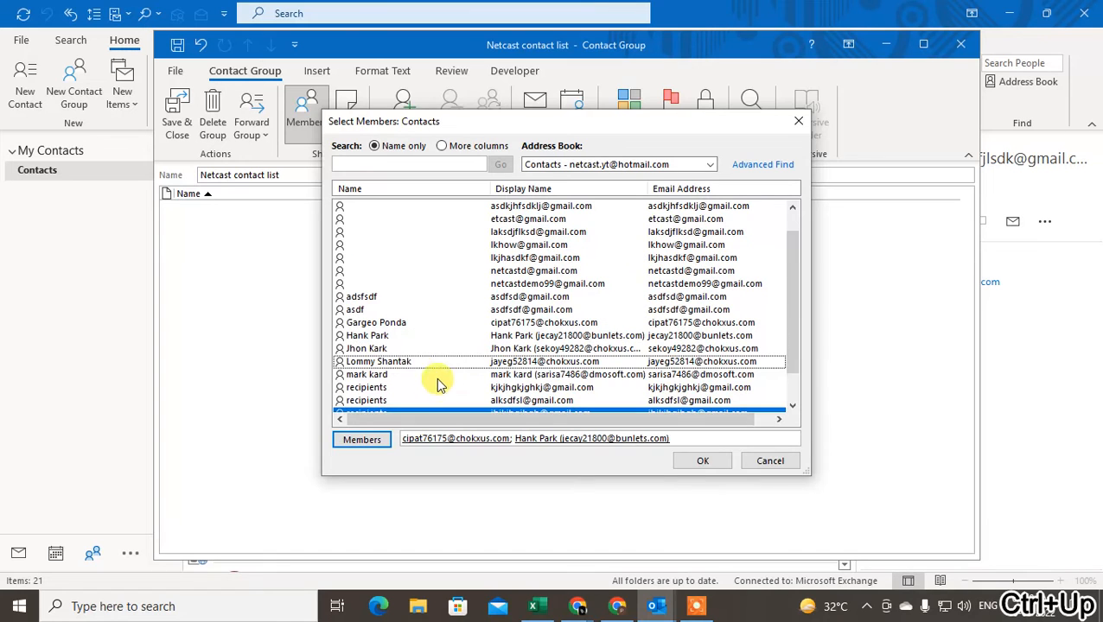
{"action": "scroll", "coordinate": [406, 343], "scroll_direction": "down", "scroll_amount": 1}
{"action": "double_click", "coordinate": [381, 336]}
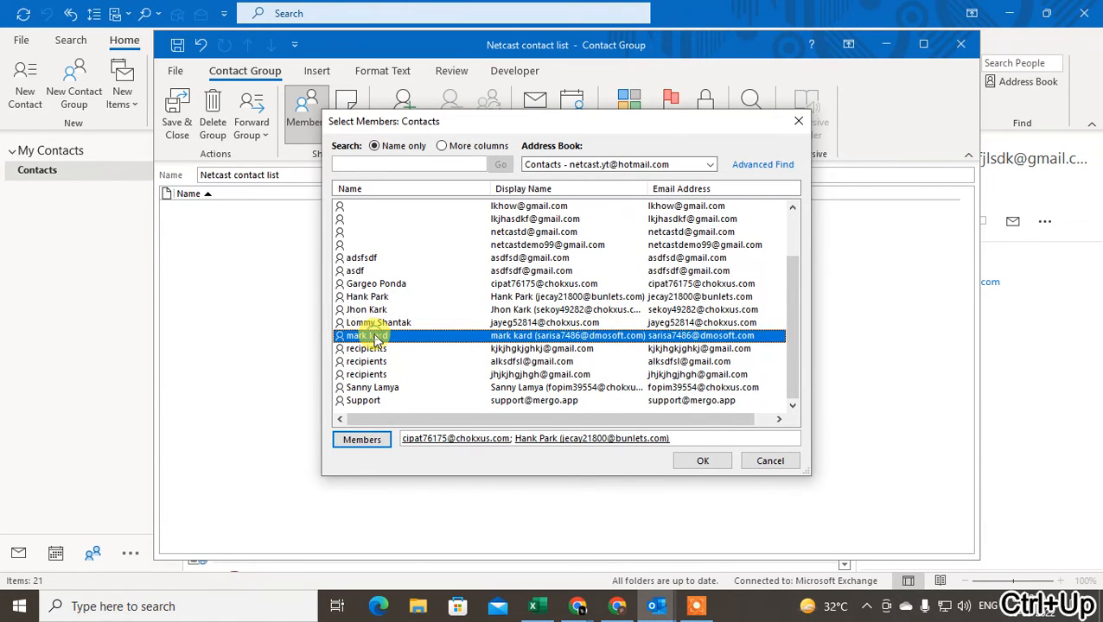
Select a block of seven contacts and add them as members
{"action": "left_click_drag", "start_coordinate": [381, 362], "coordinate": [381, 327]}
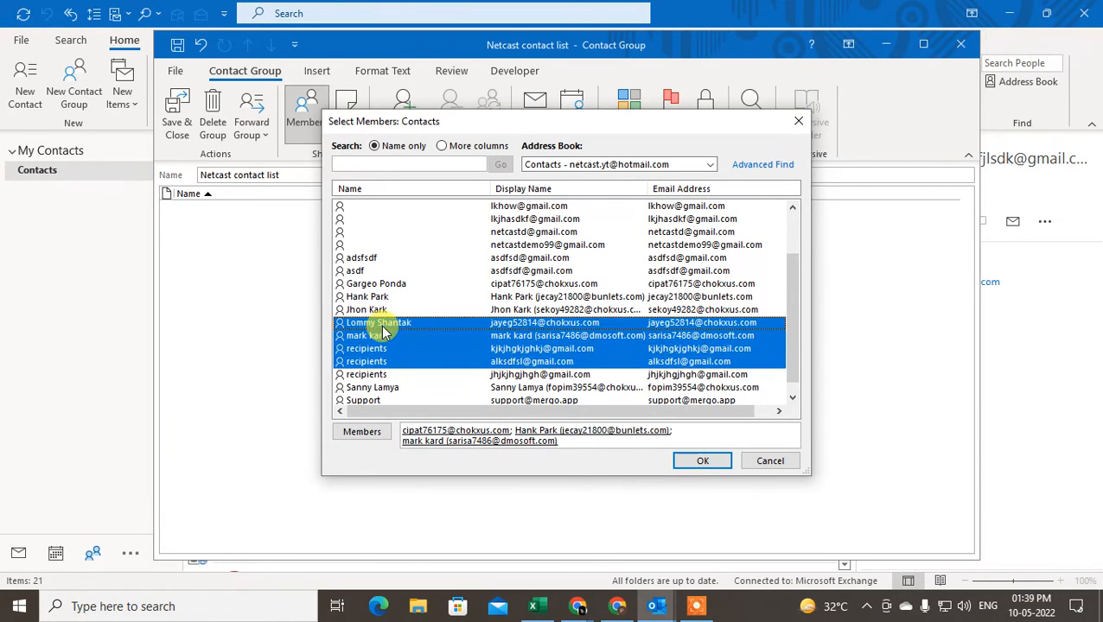
{"action": "left_click", "coordinate": [376, 361]}
{"action": "left_click", "coordinate": [381, 351]}
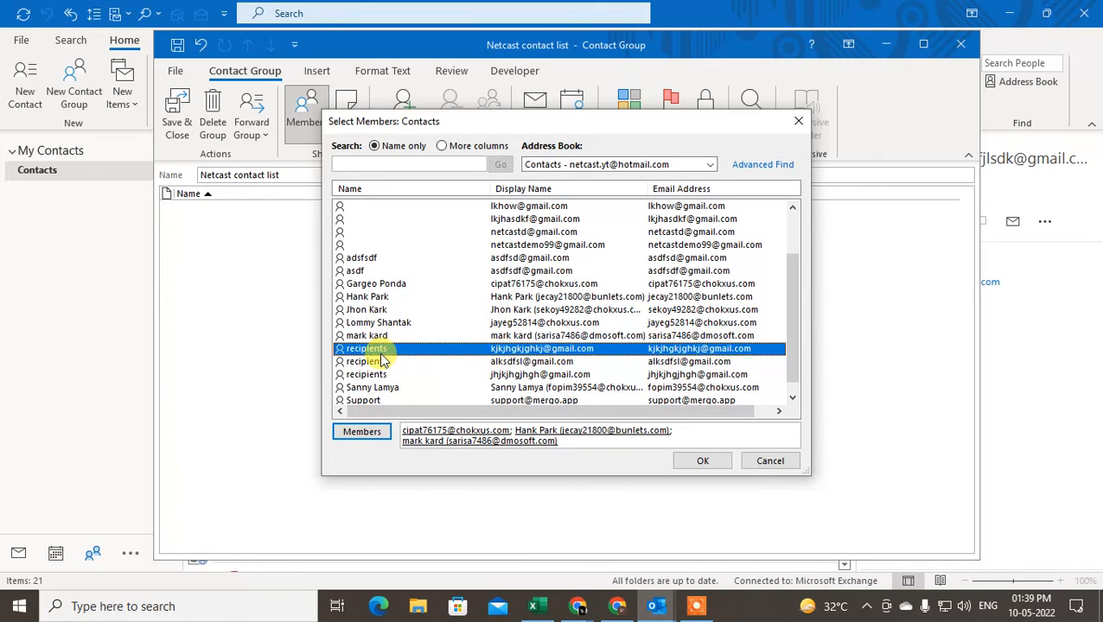
{"action": "left_click", "coordinate": [382, 361]}
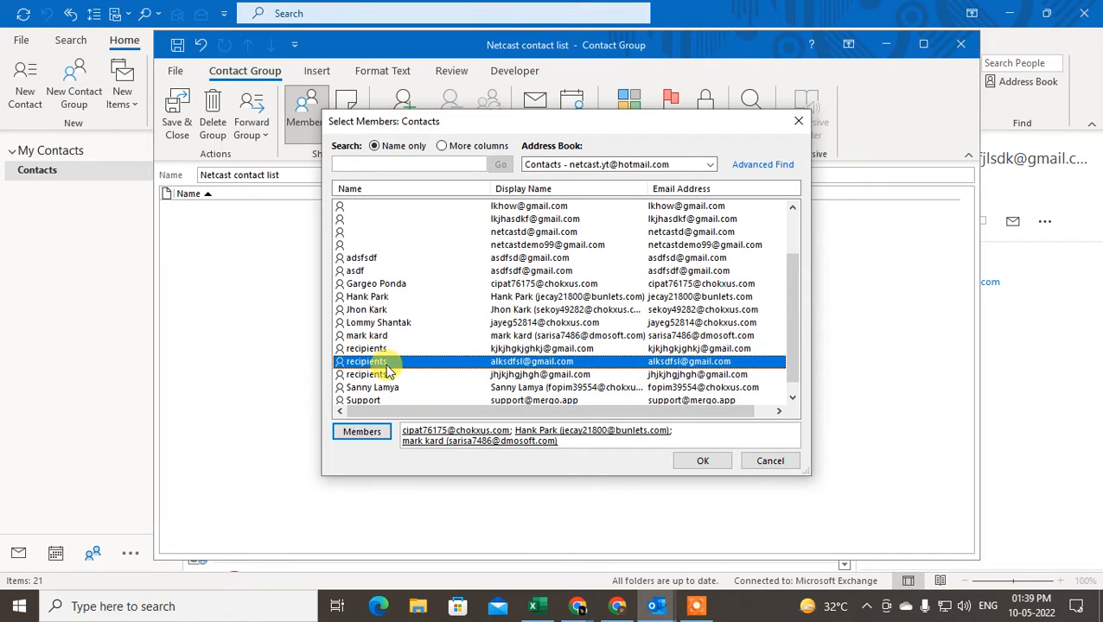
{"action": "scroll", "coordinate": [587, 343], "scroll_direction": "down", "scroll_amount": 1}
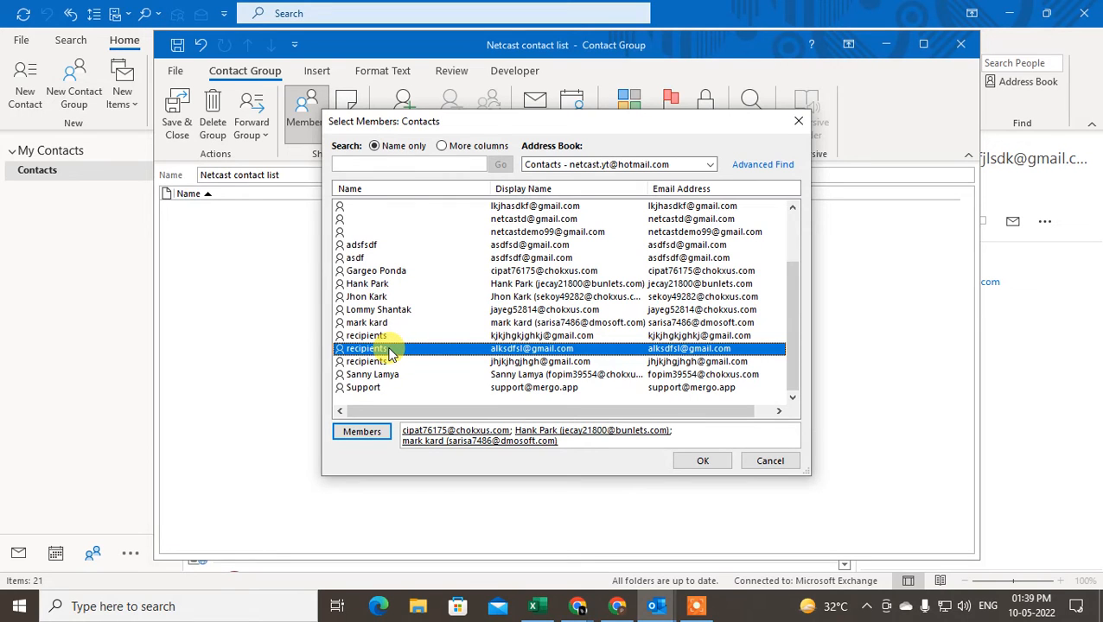
{"action": "left_click_drag", "start_coordinate": [391, 352], "coordinate": [402, 278]}
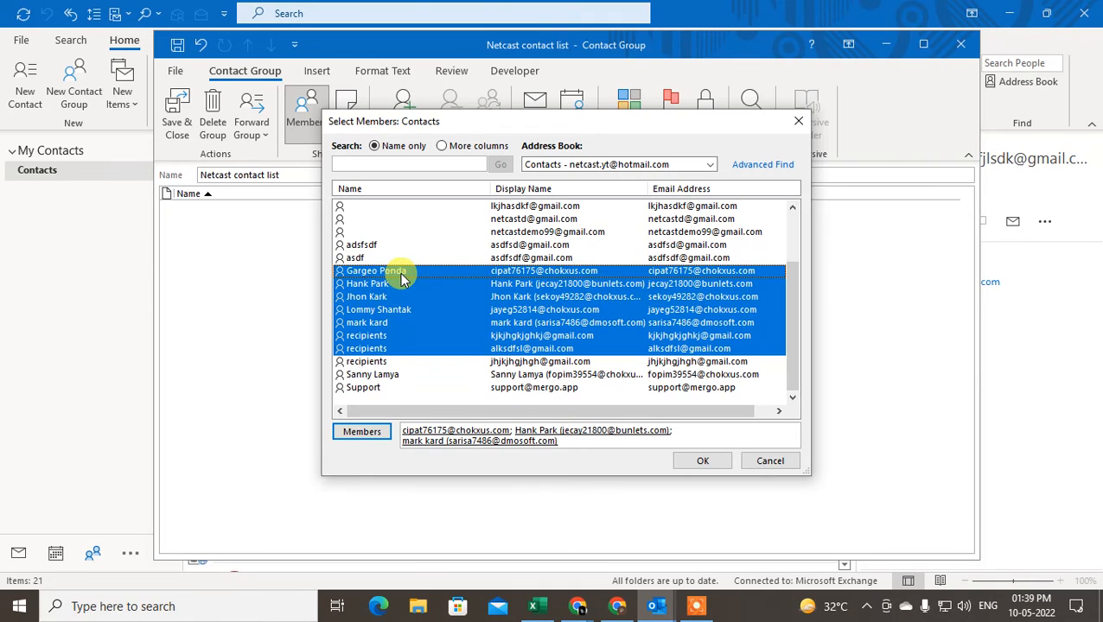
{"action": "left_click", "coordinate": [357, 434]}
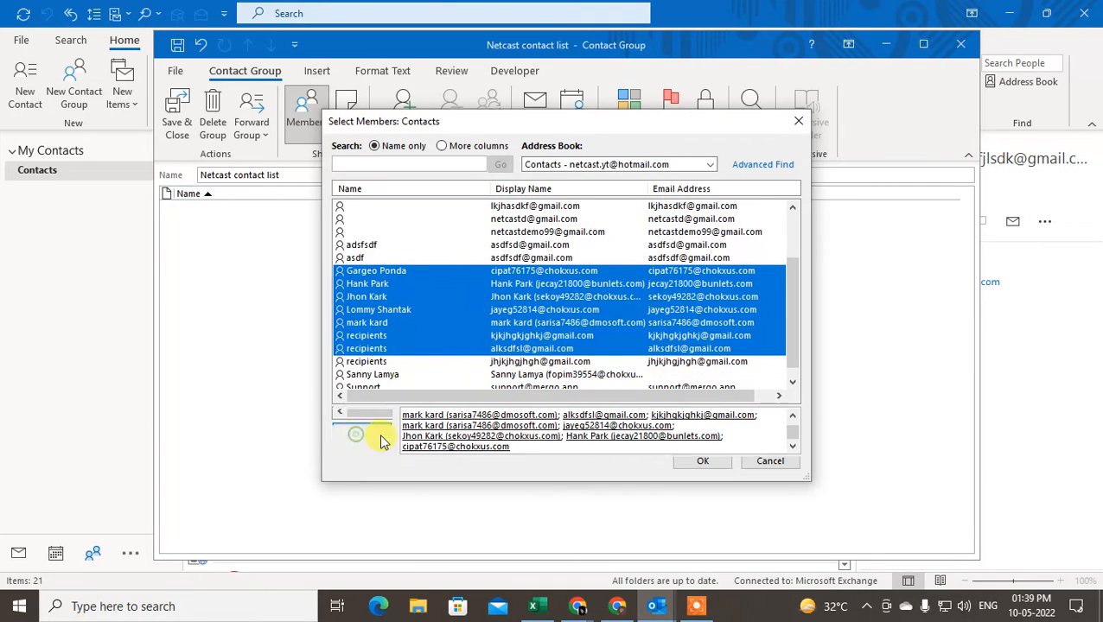
Append one extra address after a semicolon in Members and confirm with OK
{"action": "double_click", "coordinate": [522, 447]}
{"action": "left_click", "coordinate": [529, 448]}
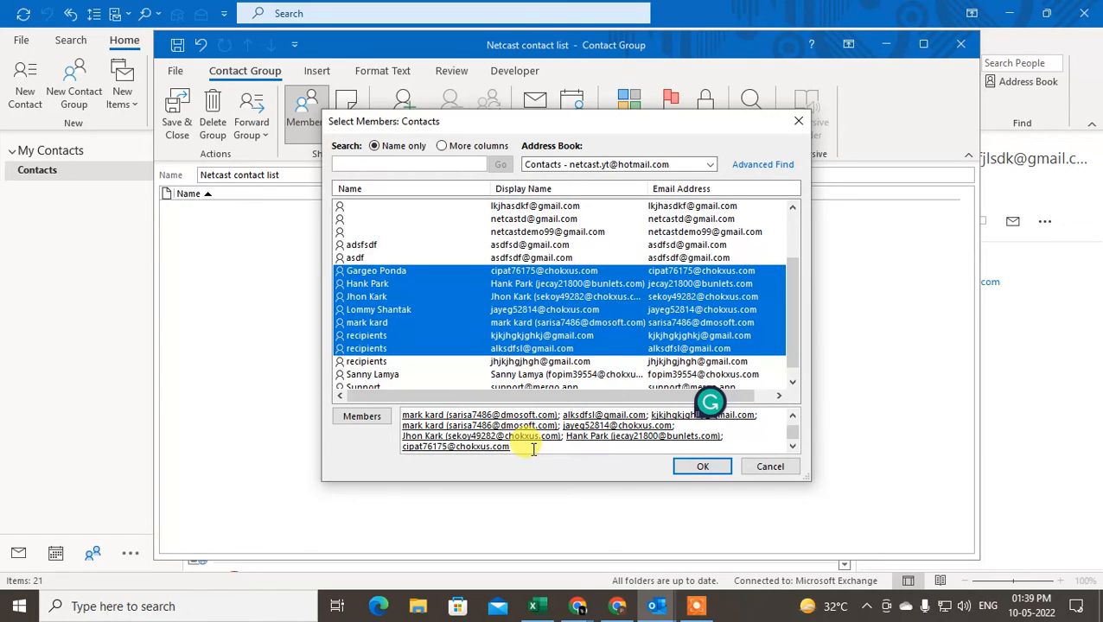
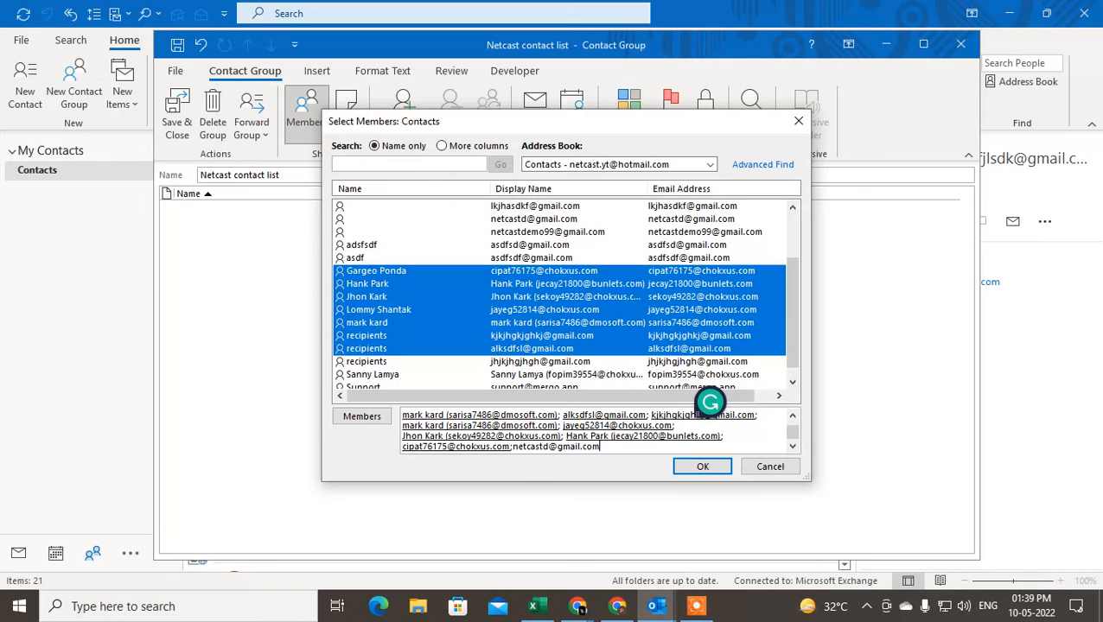
{"action": "left_click", "coordinate": [701, 466]}
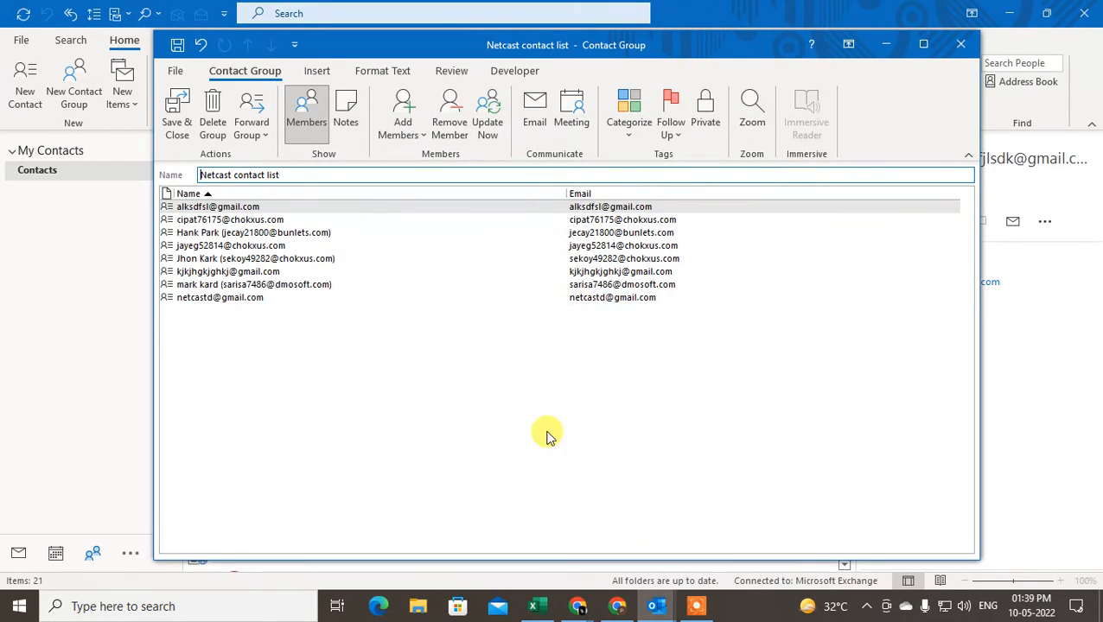
{"action": "left_click", "coordinate": [173, 297]}
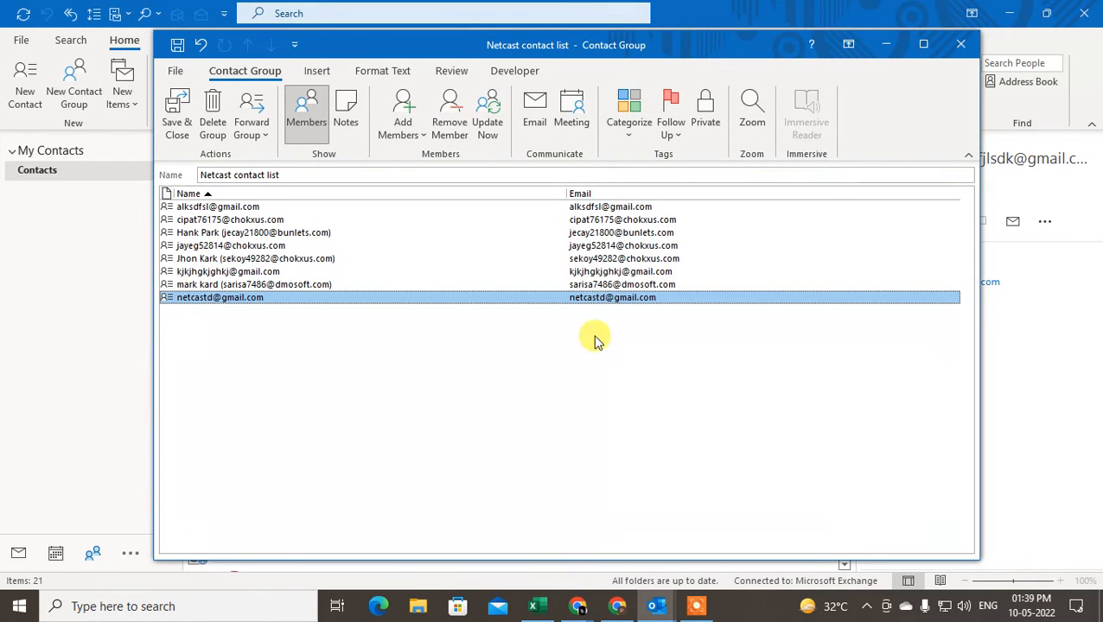
Select the unwanted member and remove it with Remove Member, leaving seven
{"action": "left_click", "coordinate": [180, 208]}
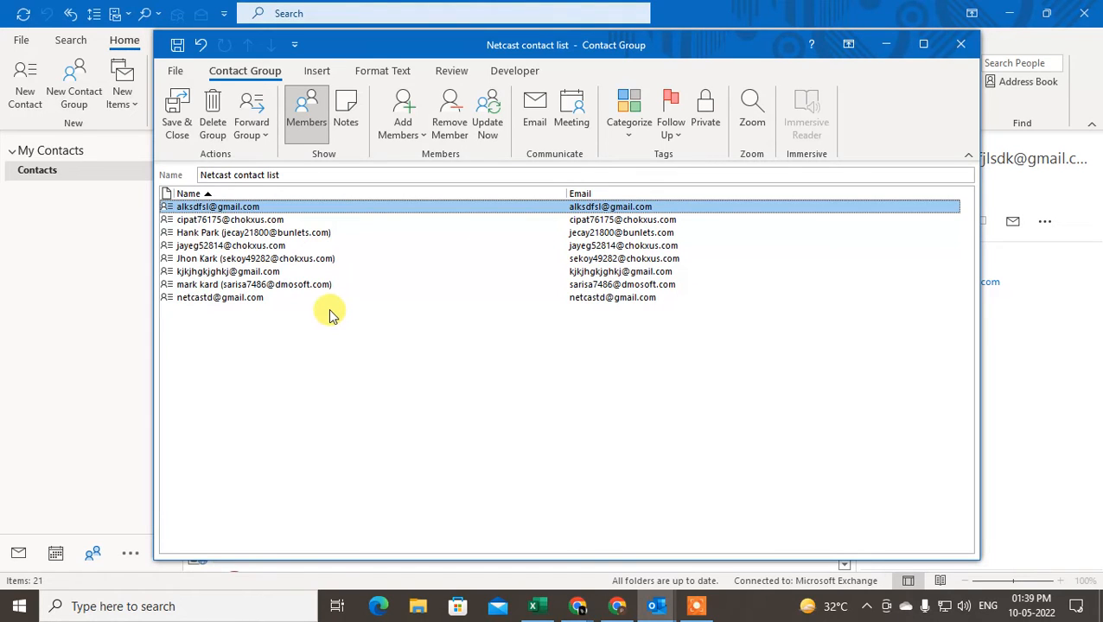
{"action": "left_click", "coordinate": [193, 259]}
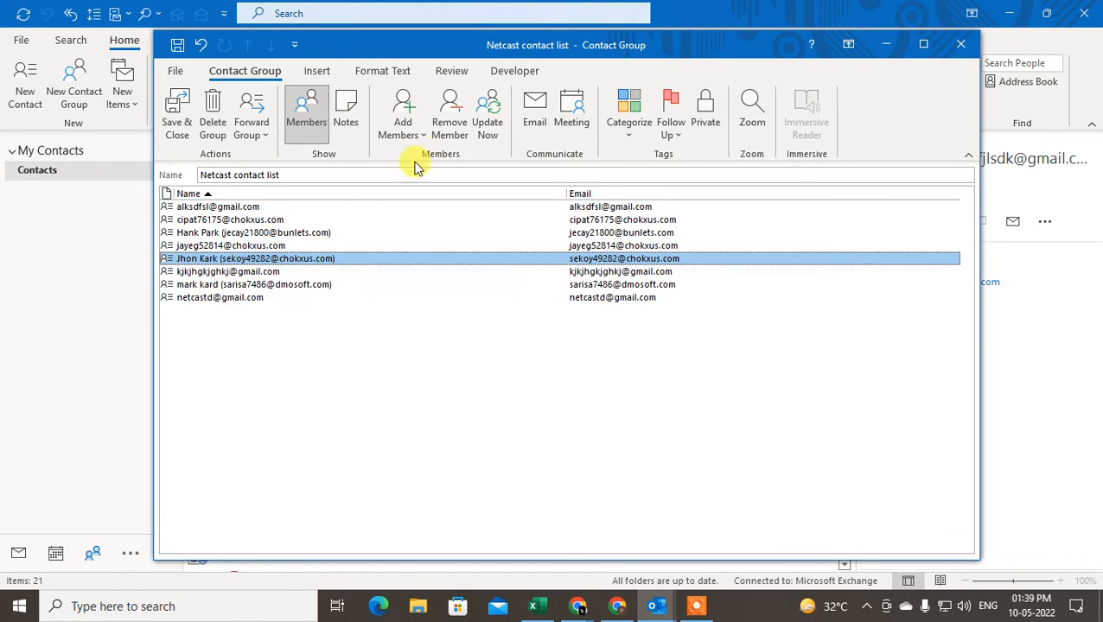
{"action": "left_click", "coordinate": [448, 126]}
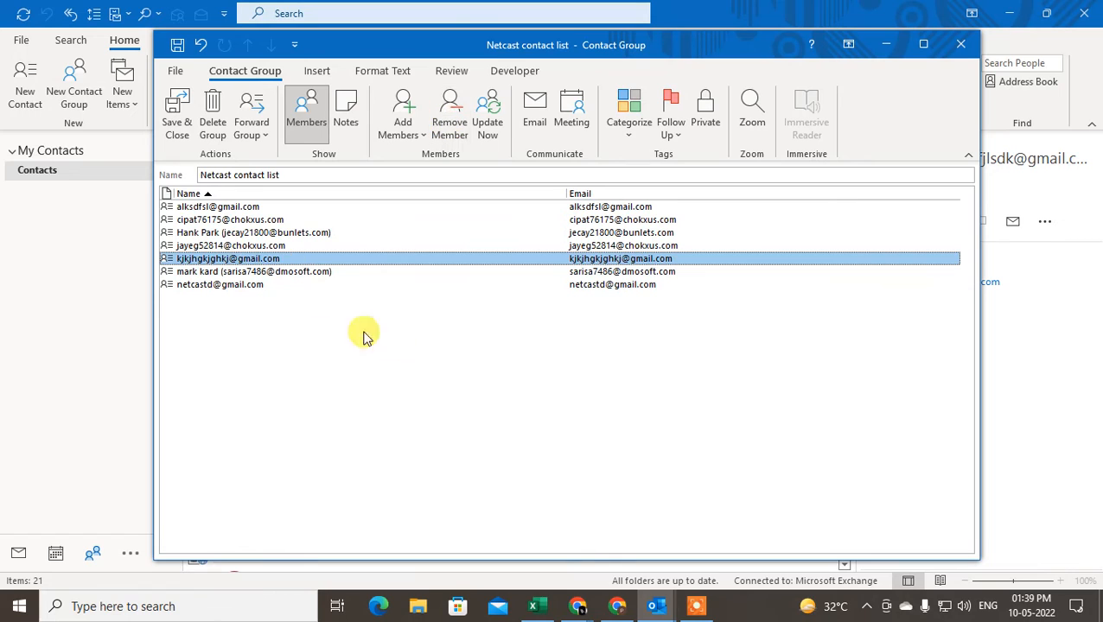
{"action": "left_click", "coordinate": [239, 274]}
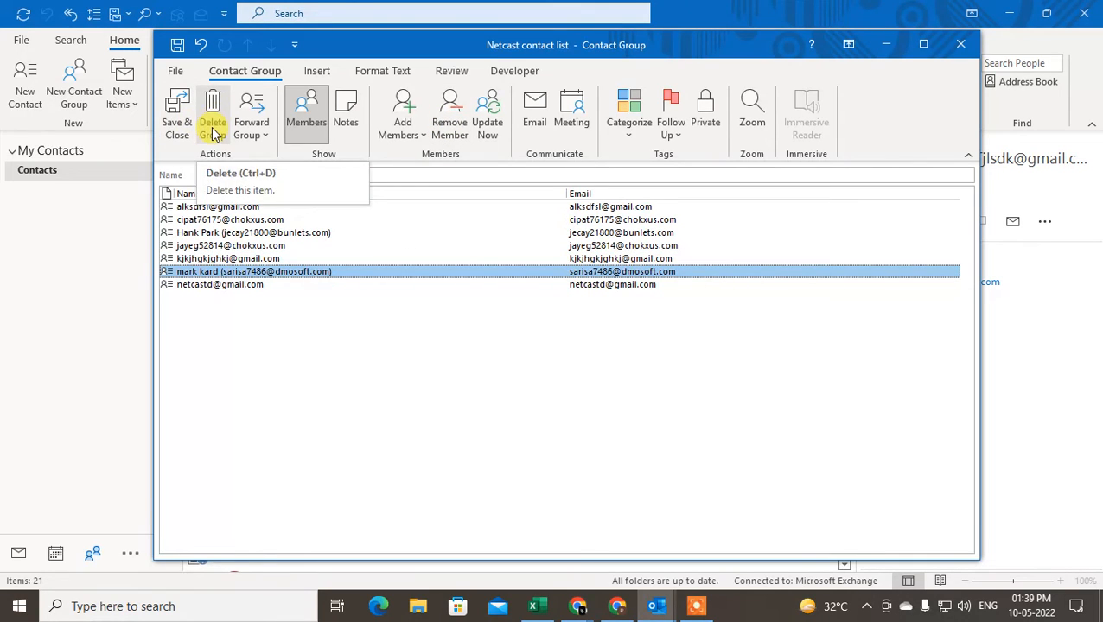
Apply the Blue category, keeping blue colour and assigning shortcut CTRL+F4
{"action": "left_click", "coordinate": [631, 118]}
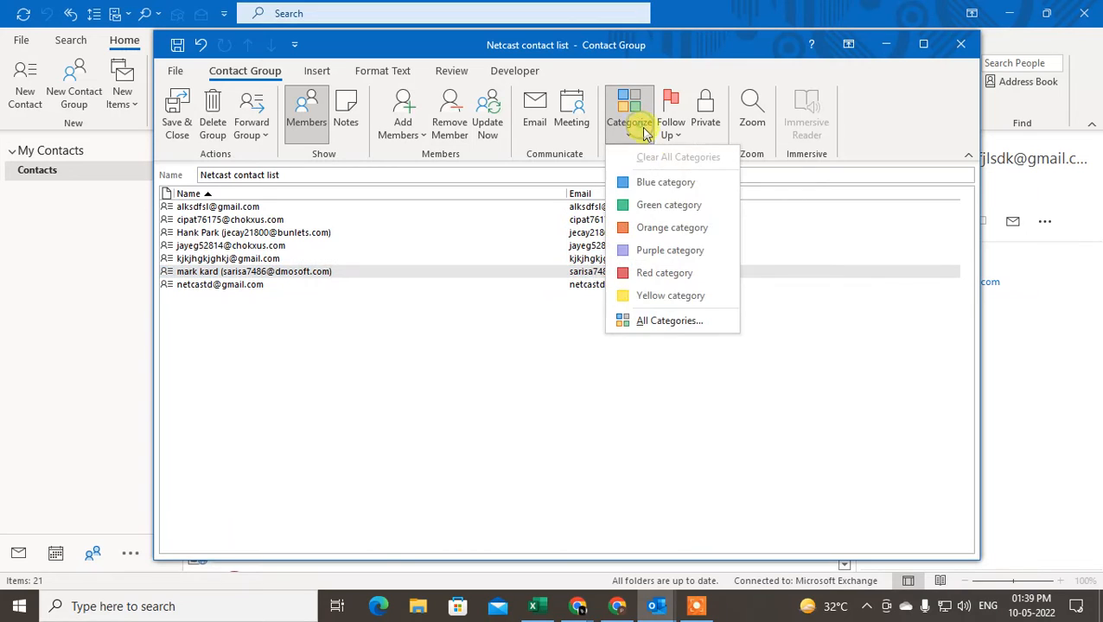
{"action": "left_click", "coordinate": [721, 187]}
{"action": "left_click", "coordinate": [481, 314]}
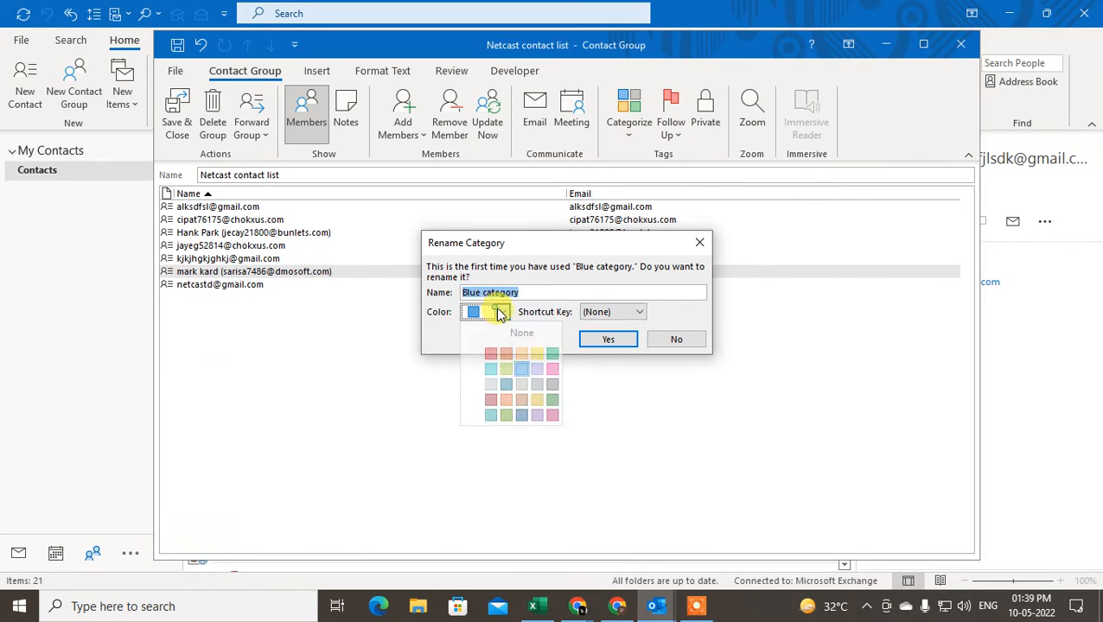
{"action": "left_click", "coordinate": [510, 380]}
{"action": "left_click", "coordinate": [635, 312]}
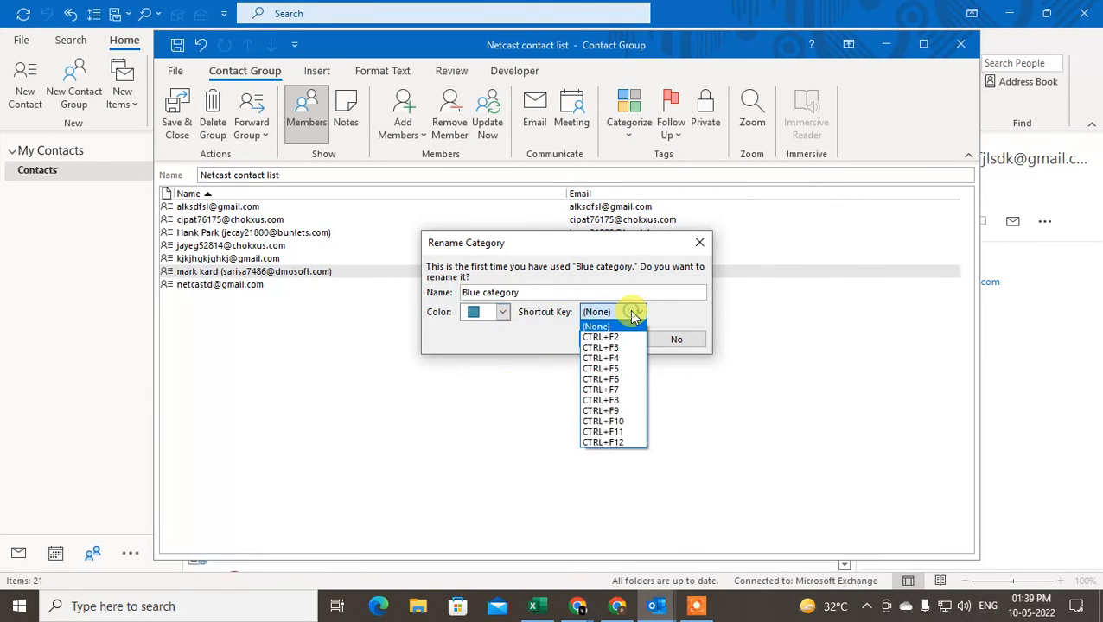
{"action": "left_click", "coordinate": [616, 359]}
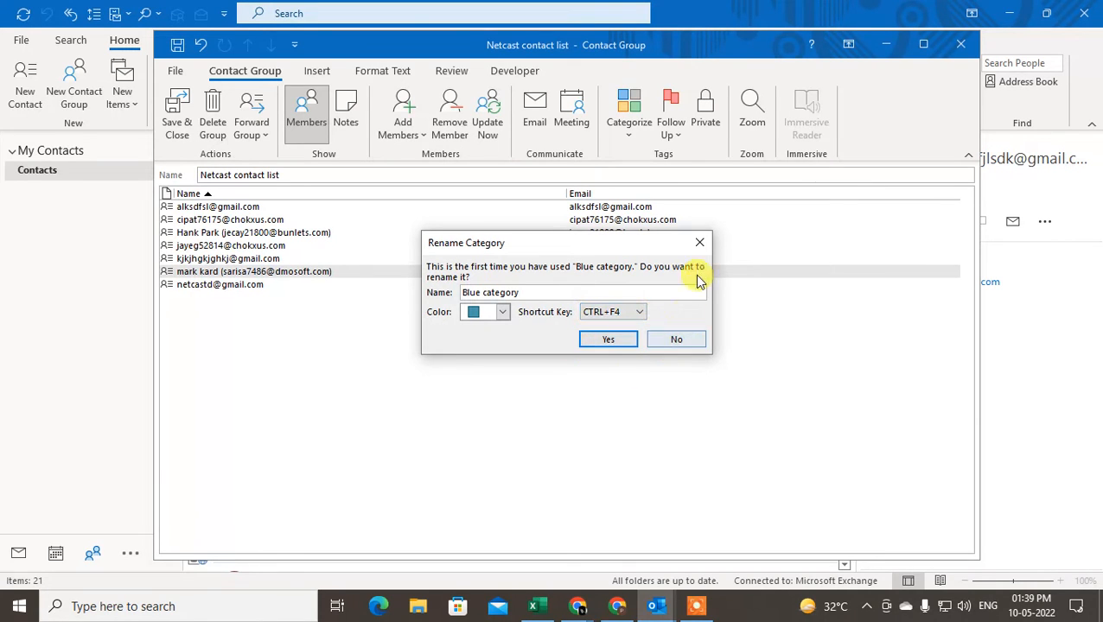
{"action": "left_click", "coordinate": [700, 242]}
{"action": "left_click", "coordinate": [270, 310]}
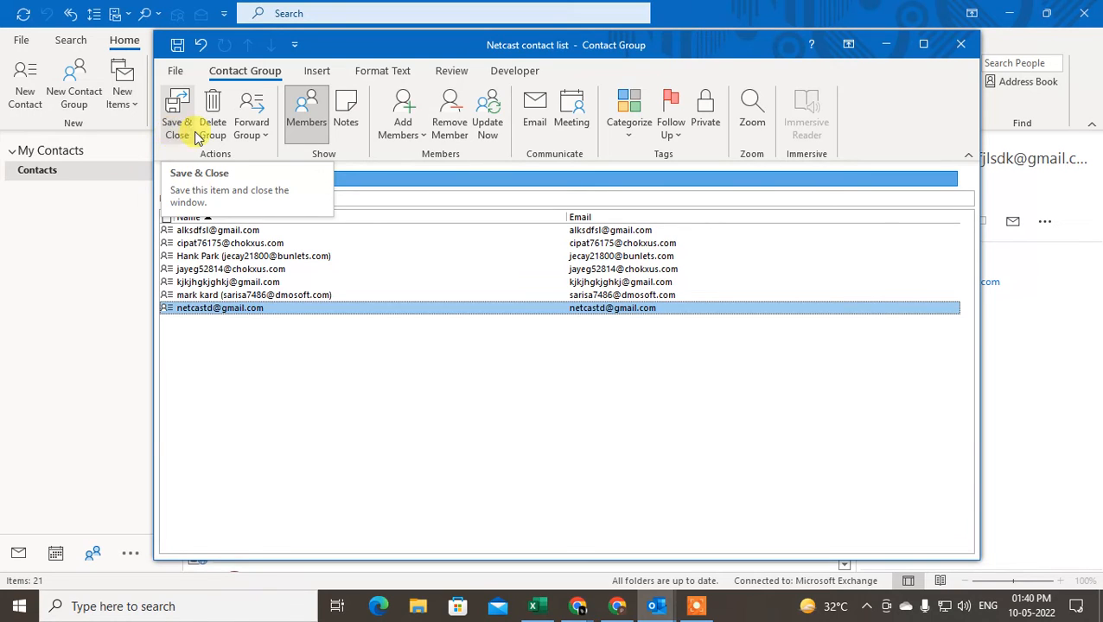
Save and close the Netcast contact list group
{"action": "left_click", "coordinate": [259, 130]}
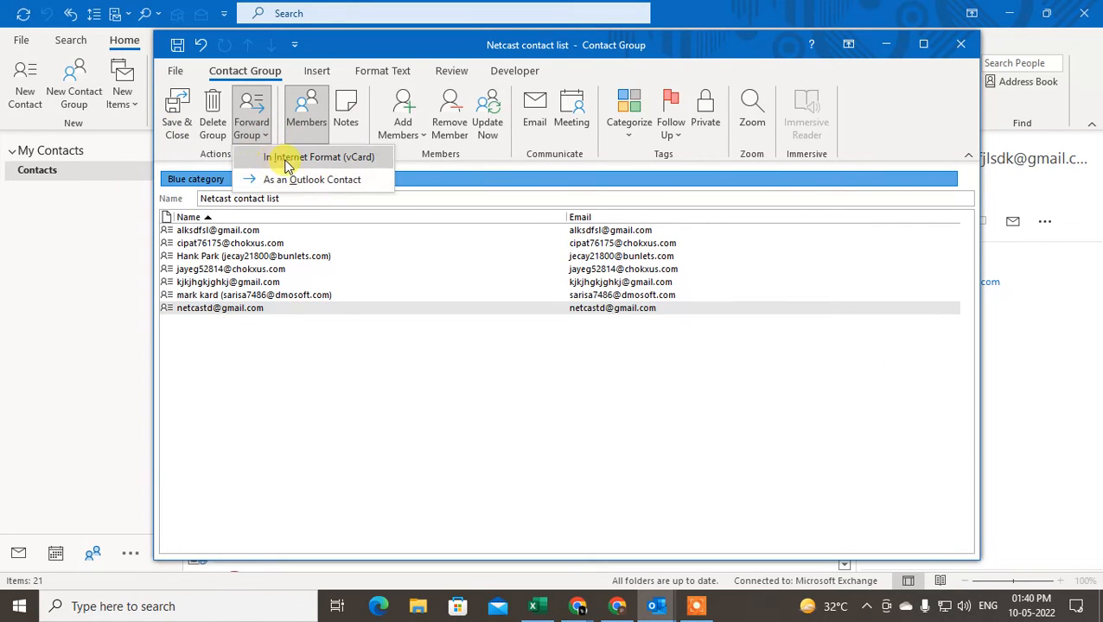
{"action": "left_click", "coordinate": [288, 356]}
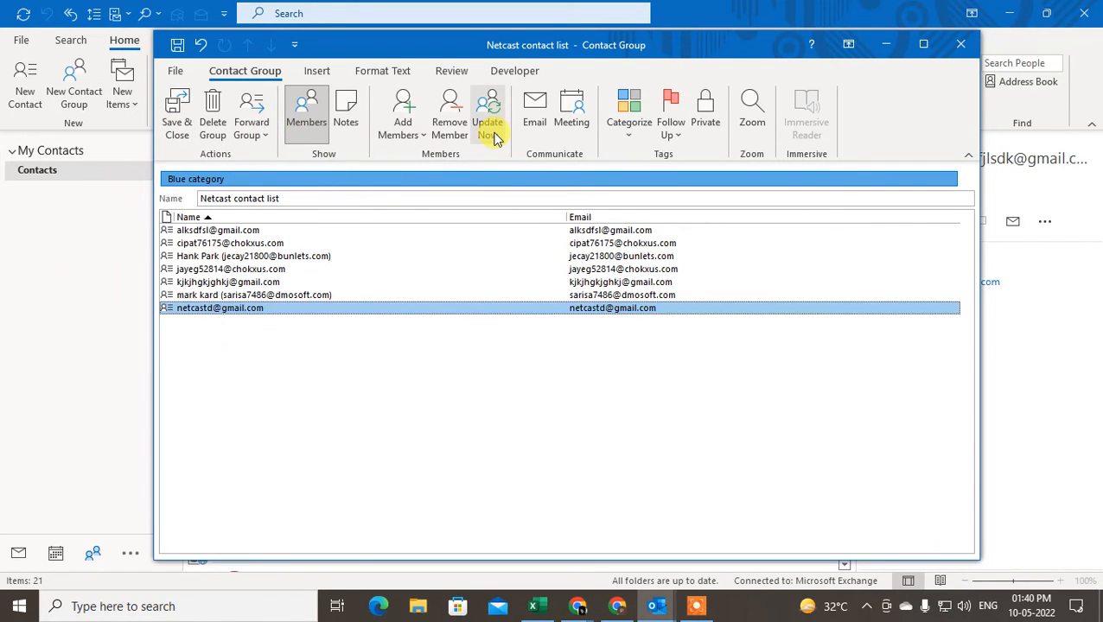
{"action": "left_click", "coordinate": [175, 128]}
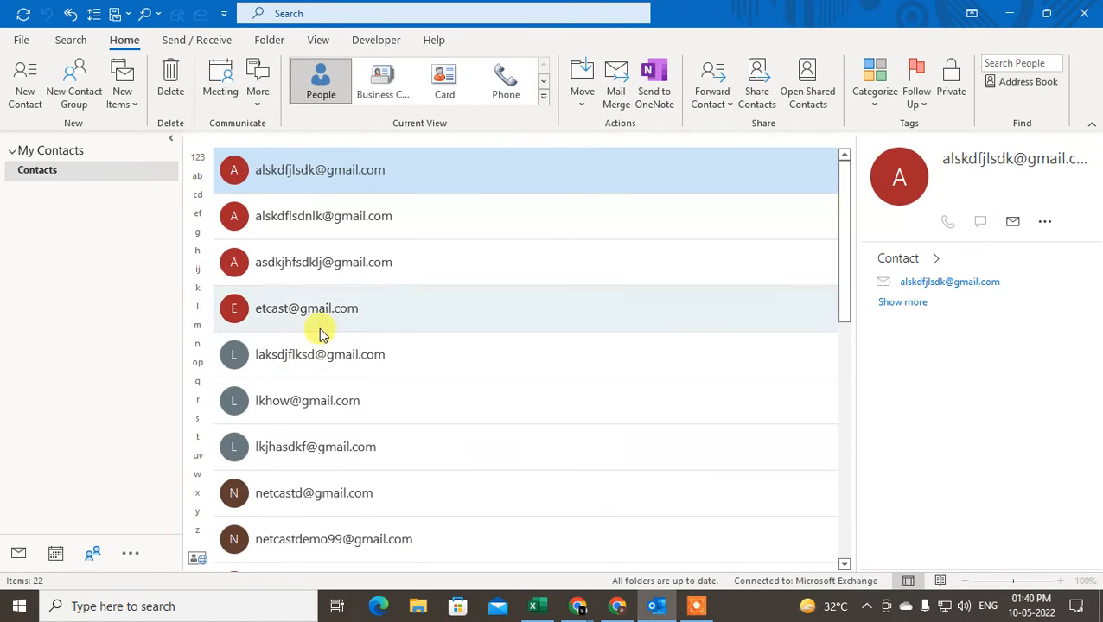
Preview the Netcast contact list's members in People, then return to Mail
{"action": "scroll", "coordinate": [432, 335], "scroll_direction": "down", "scroll_amount": 5}
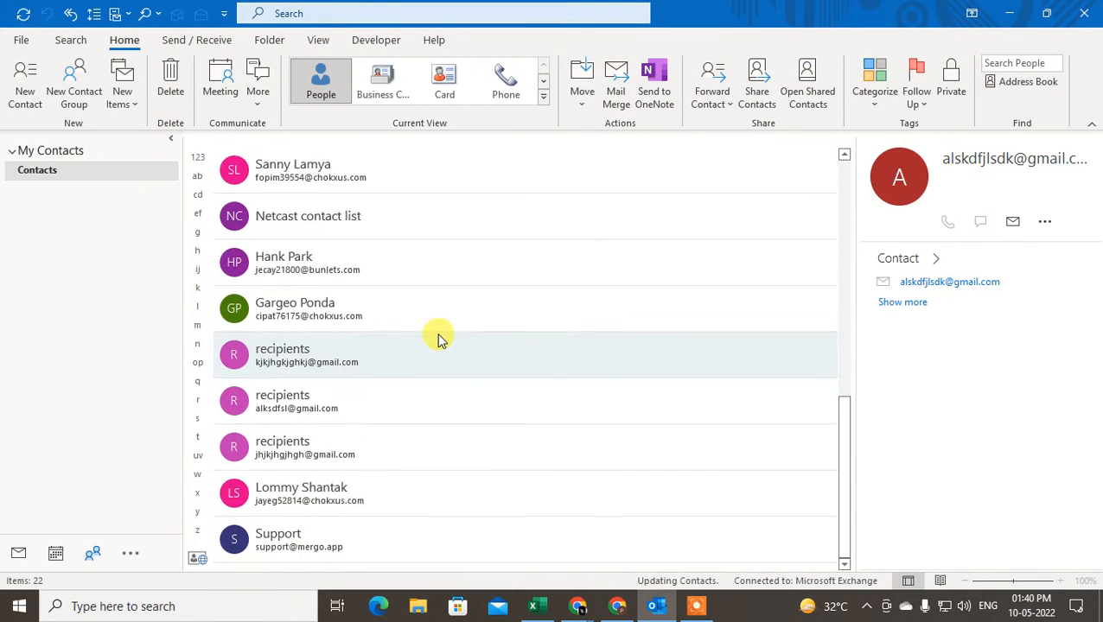
{"action": "left_click", "coordinate": [404, 313]}
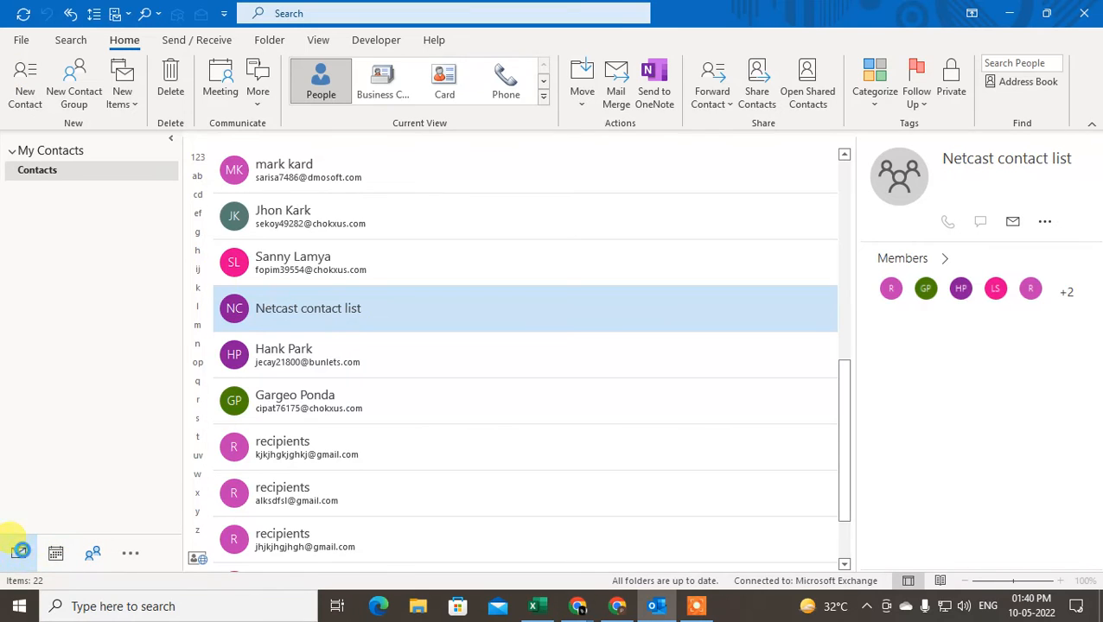
{"action": "left_click", "coordinate": [18, 553]}
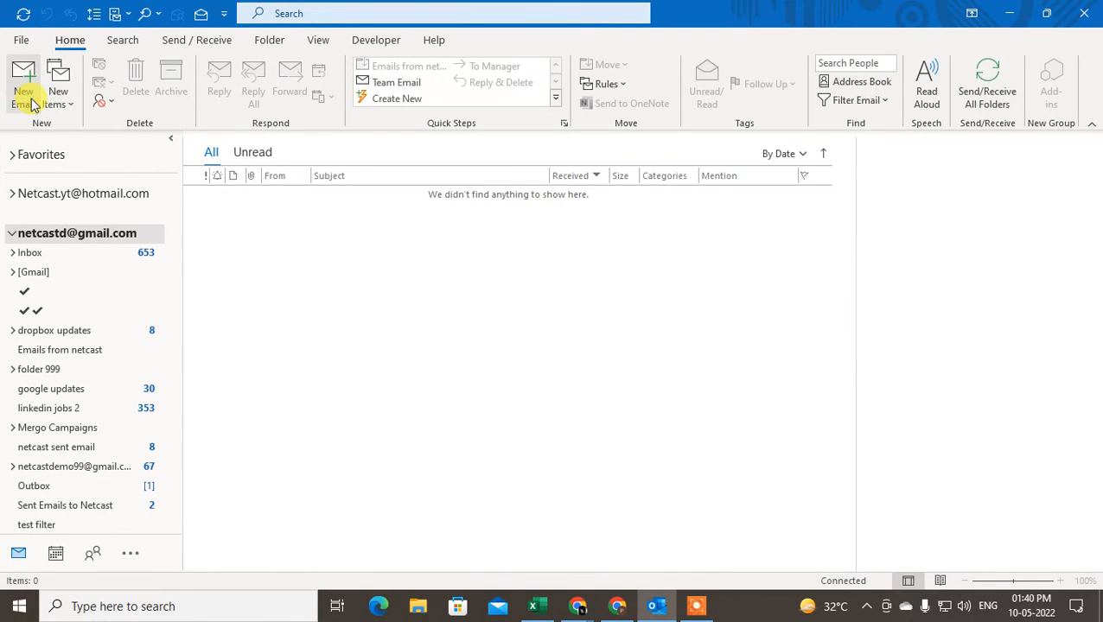
Start a new email, add Netcast contact list via 'n' autocomplete, then delete it
{"action": "left_click", "coordinate": [21, 86]}
{"action": "left_click", "coordinate": [306, 224]}
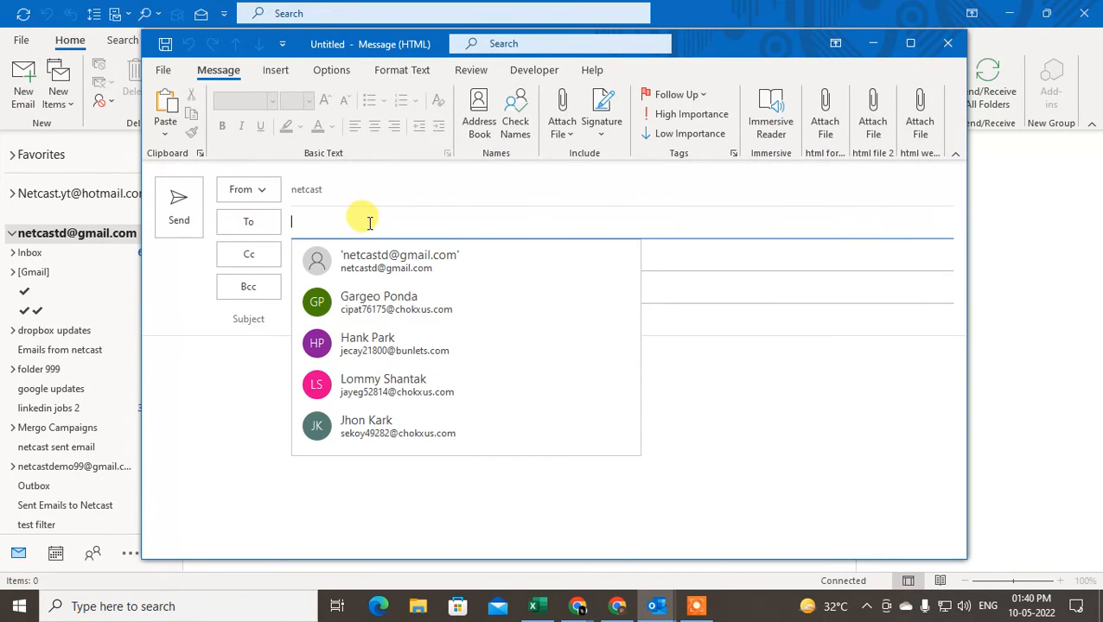
{"action": "type", "text": "n"}
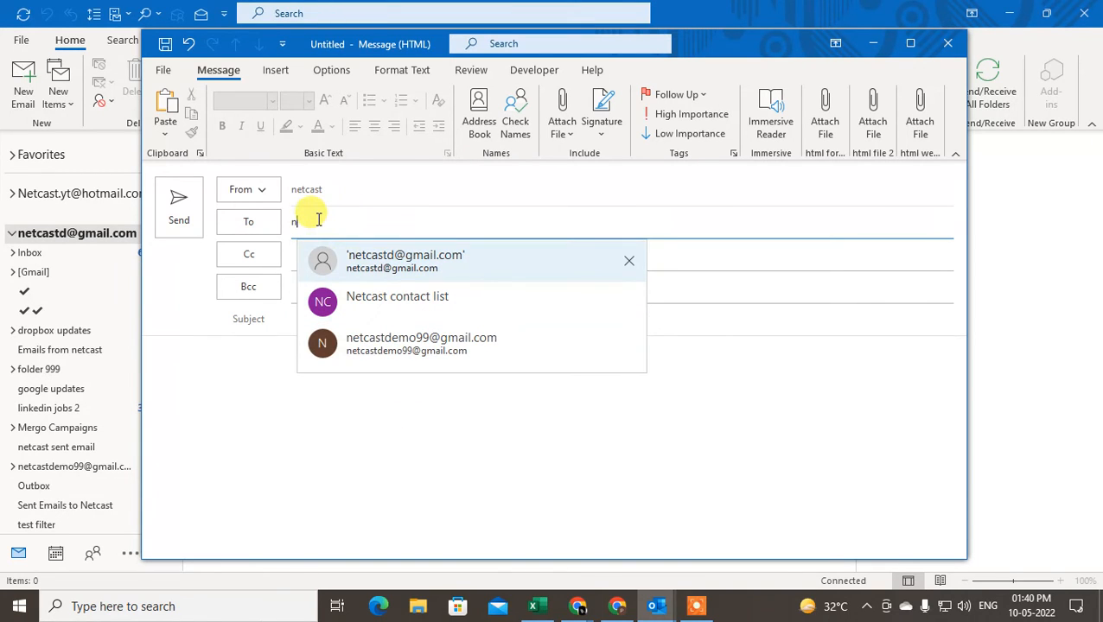
{"action": "key", "text": "Down"}
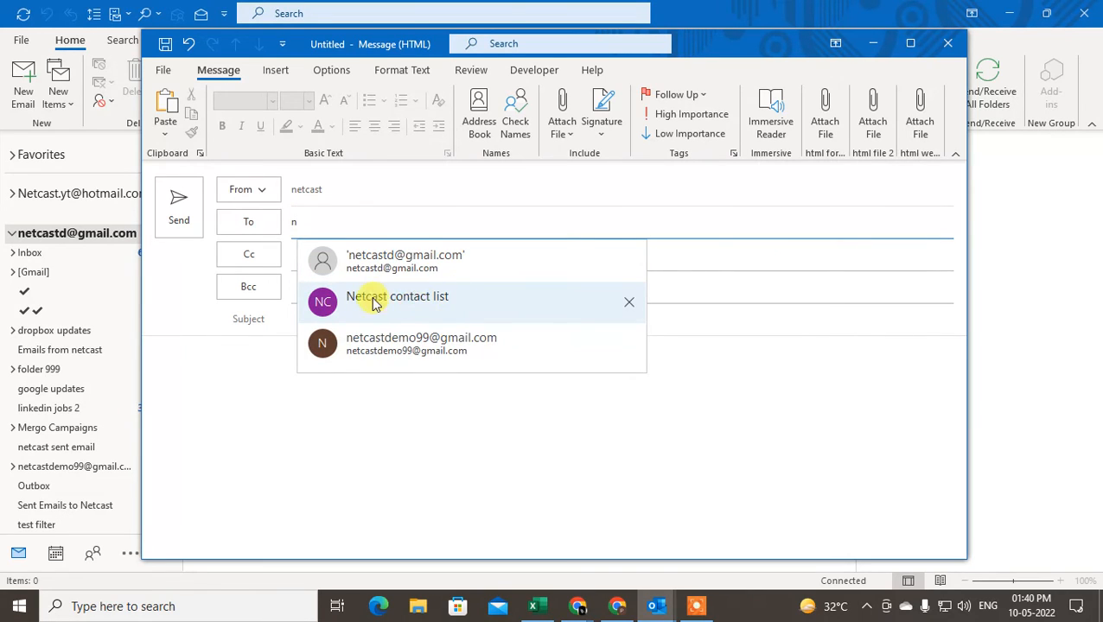
{"action": "left_click", "coordinate": [430, 307]}
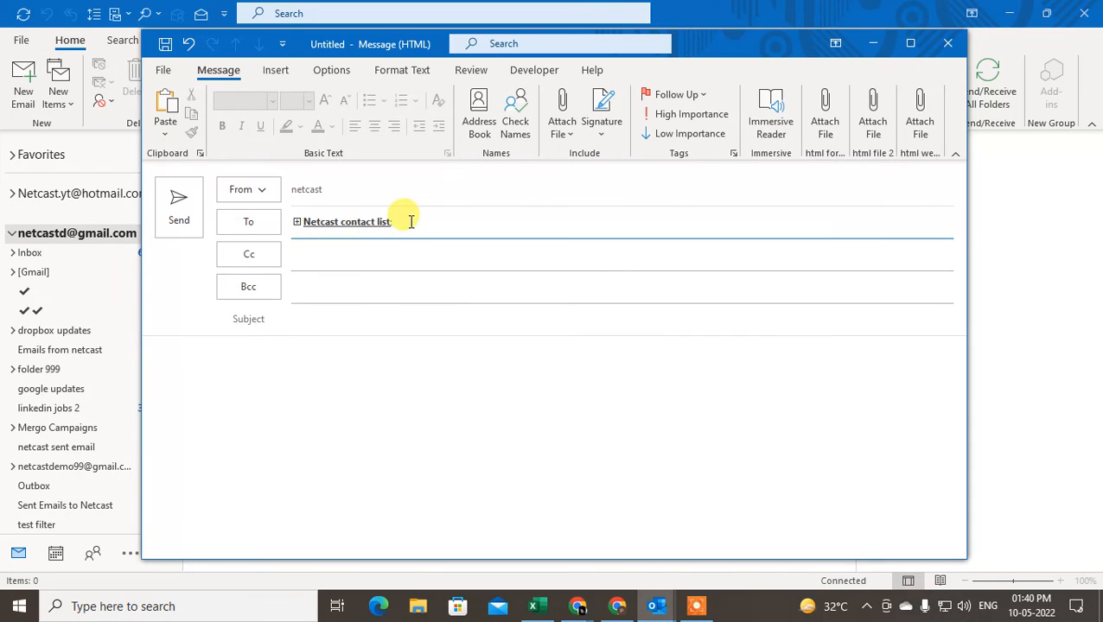
{"action": "key", "text": "Delete"}
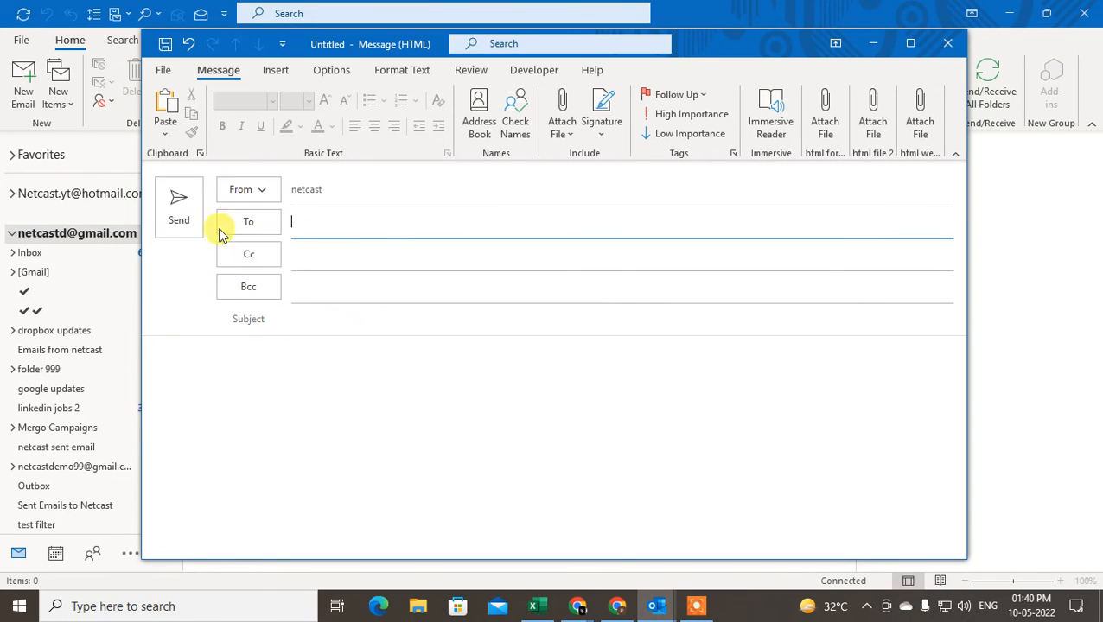
Choose Netcast contact list from the address book as the To recipient
{"action": "left_click", "coordinate": [264, 238]}
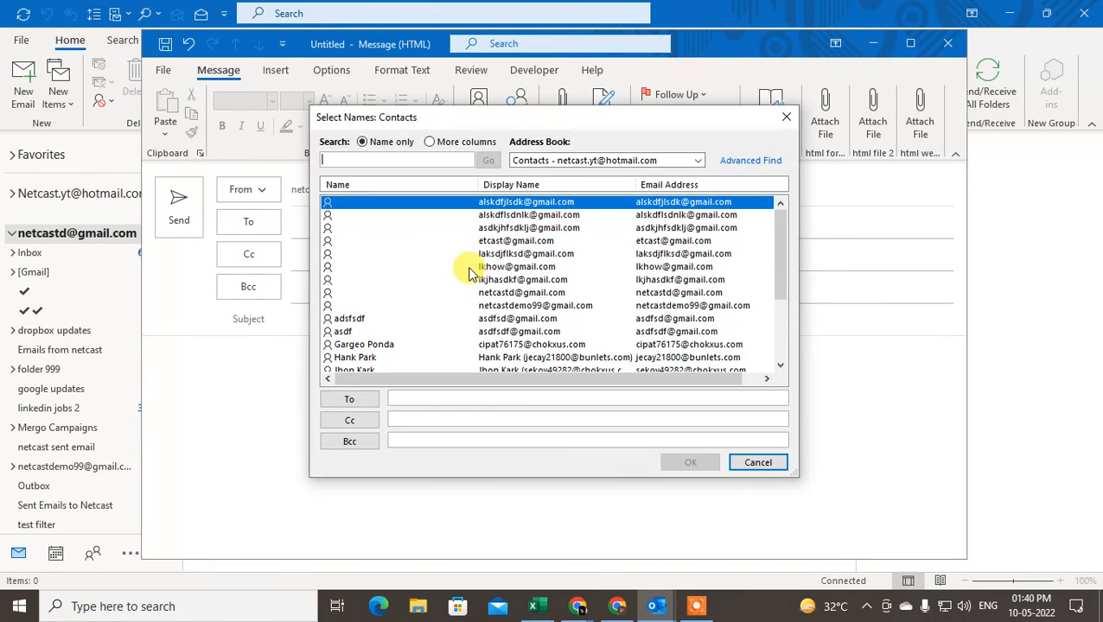
{"action": "scroll", "coordinate": [467, 273], "scroll_direction": "down", "scroll_amount": 3}
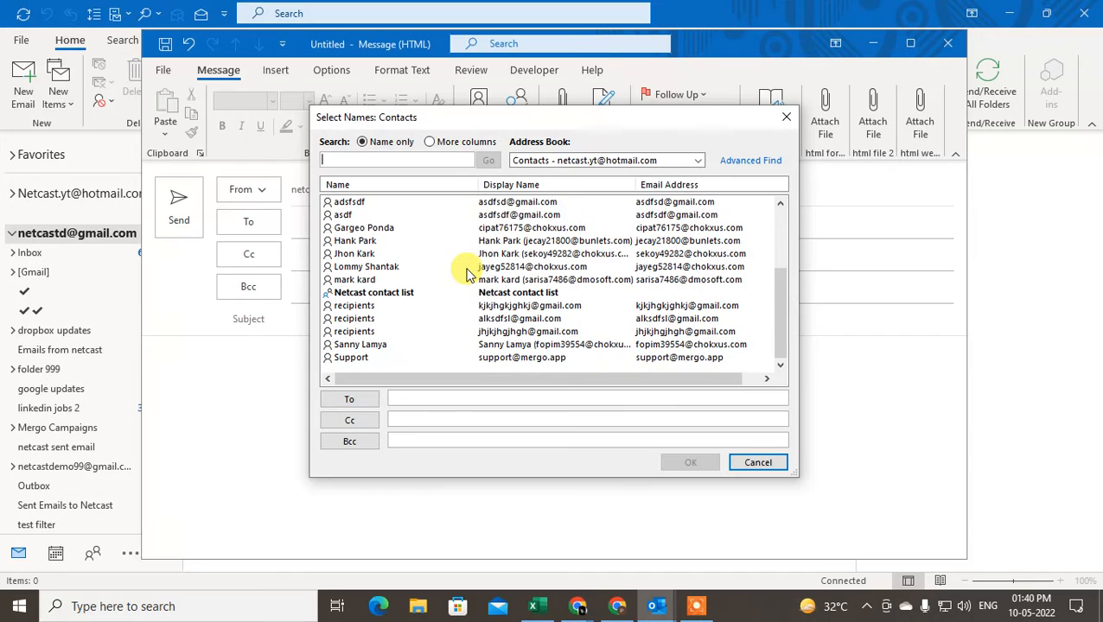
{"action": "left_click", "coordinate": [382, 292]}
{"action": "left_click", "coordinate": [371, 268]}
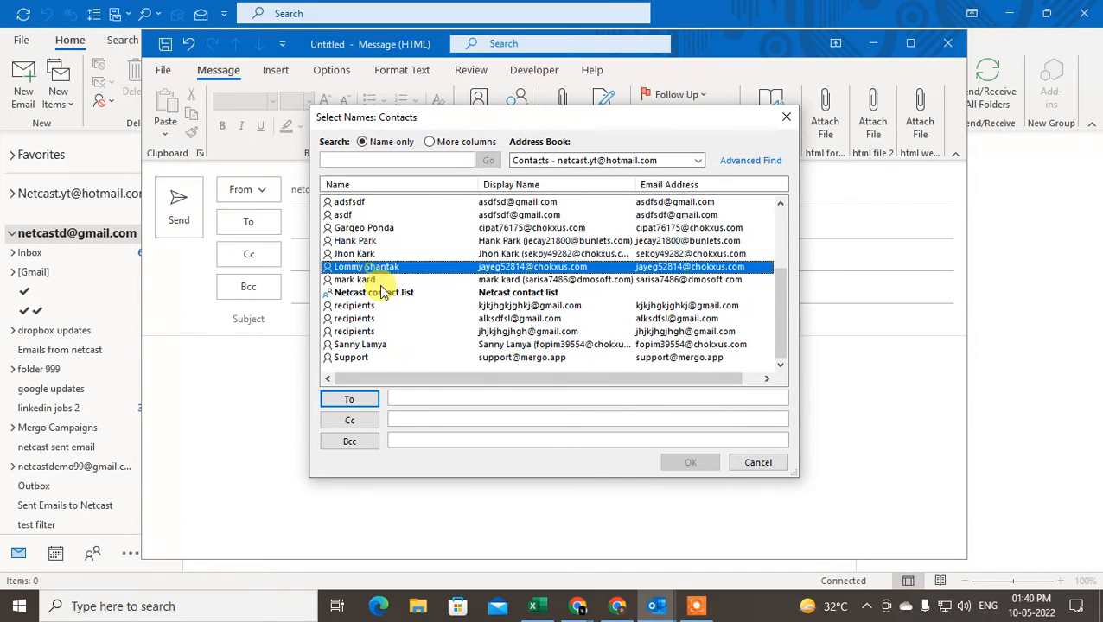
{"action": "left_click", "coordinate": [331, 294]}
{"action": "left_click", "coordinate": [333, 269]}
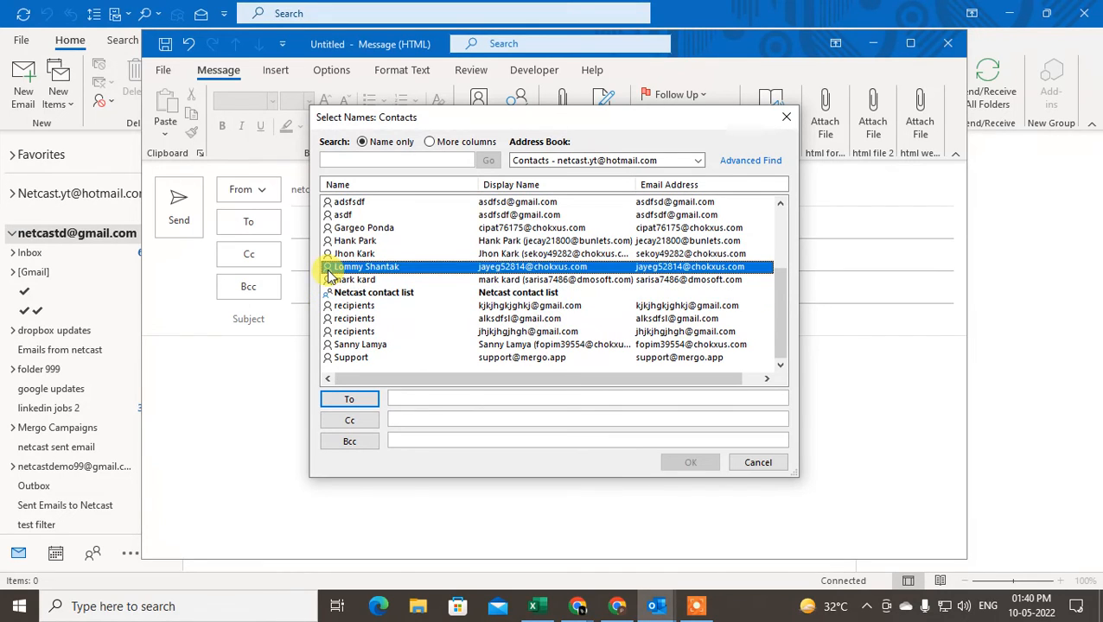
{"action": "left_click", "coordinate": [332, 292]}
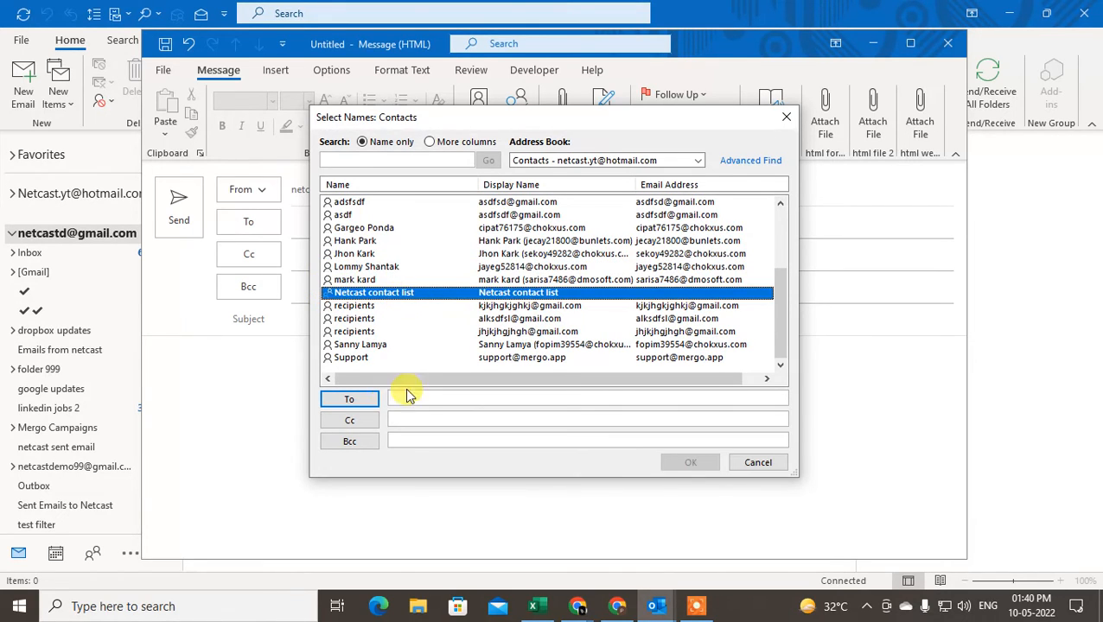
{"action": "left_click", "coordinate": [363, 399]}
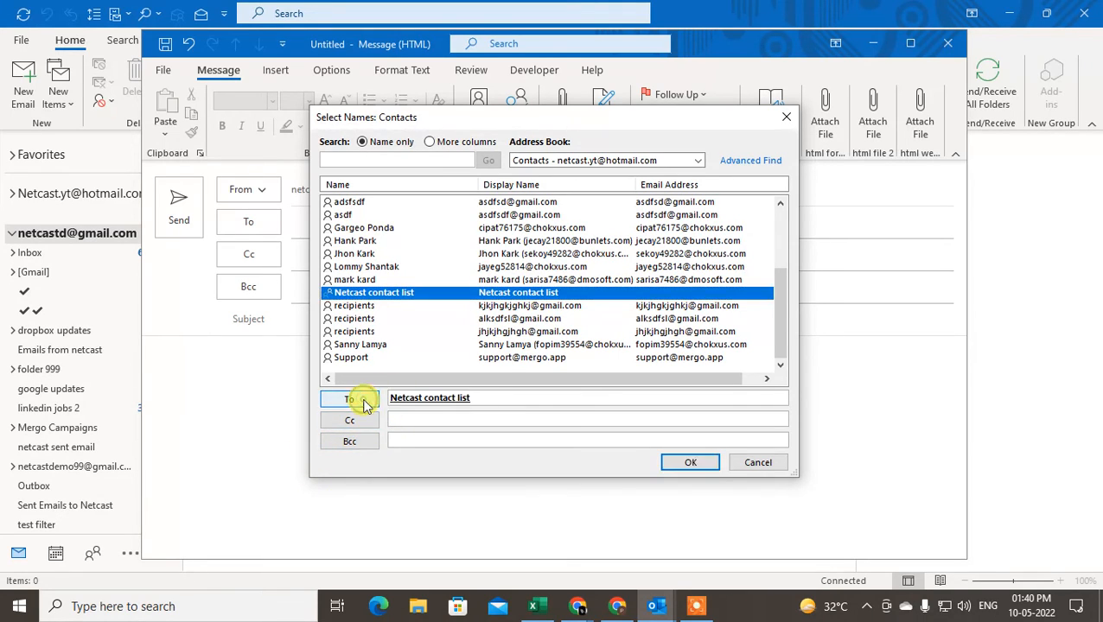
{"action": "left_click", "coordinate": [698, 472]}
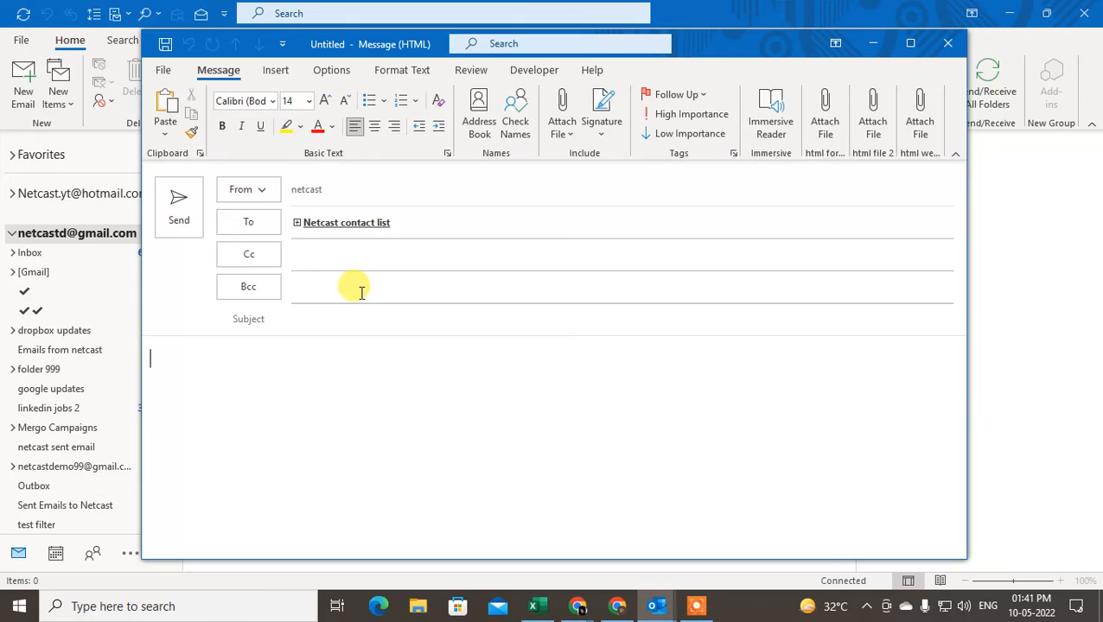
Check the Netcast contact list recipient's member card, then expand it with its + icon
{"action": "mouse_move", "coordinate": [354, 230]}
{"action": "left_click", "coordinate": [300, 223]}
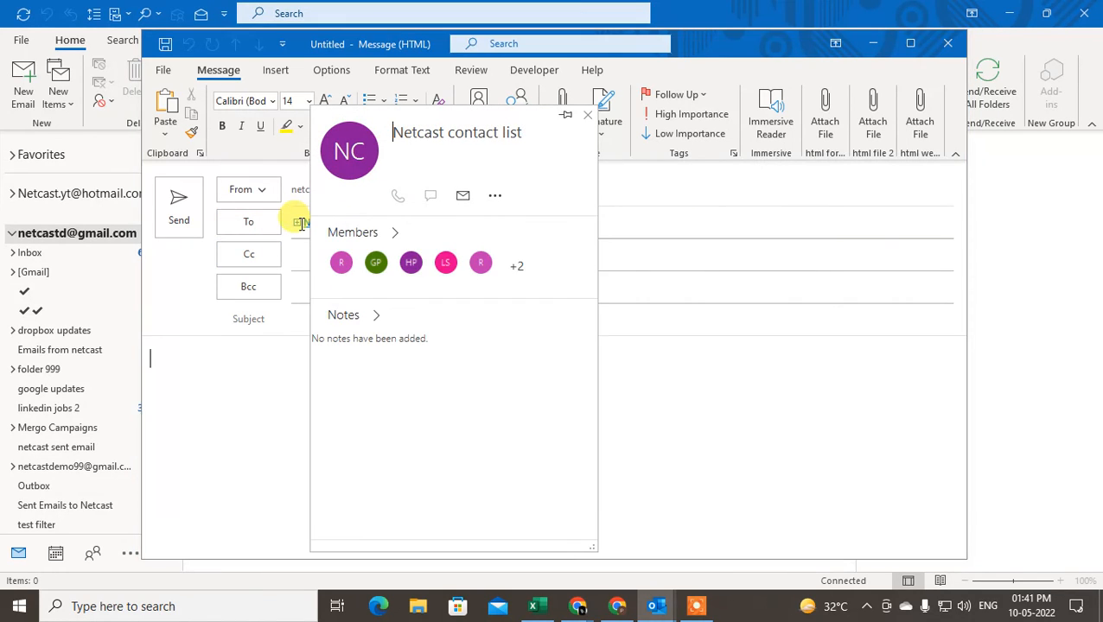
{"action": "left_click", "coordinate": [240, 373]}
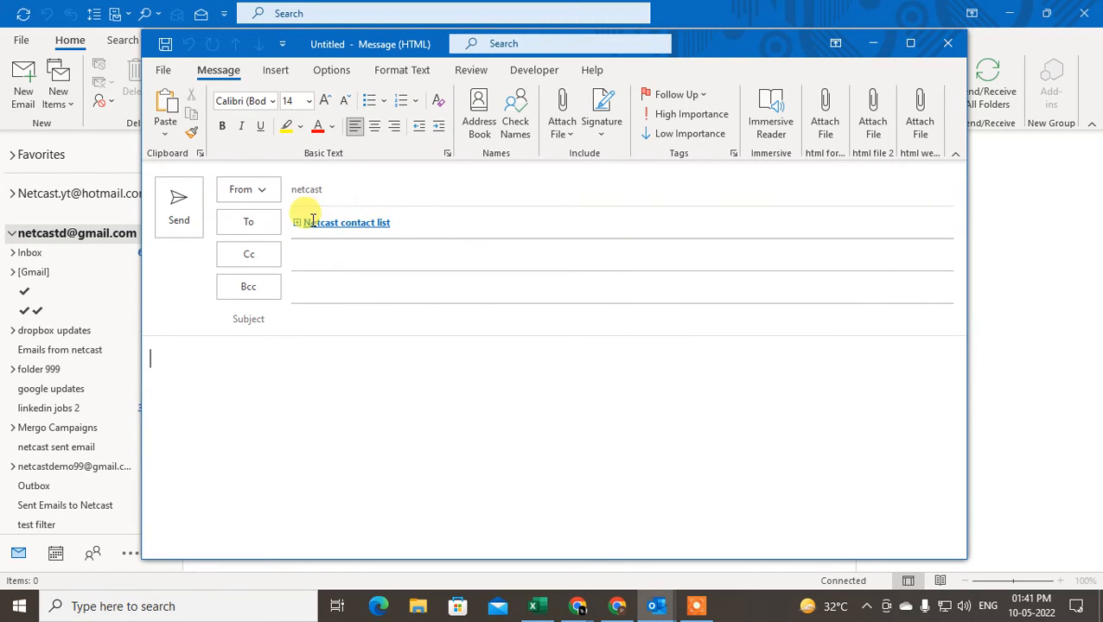
{"action": "mouse_move", "coordinate": [299, 230]}
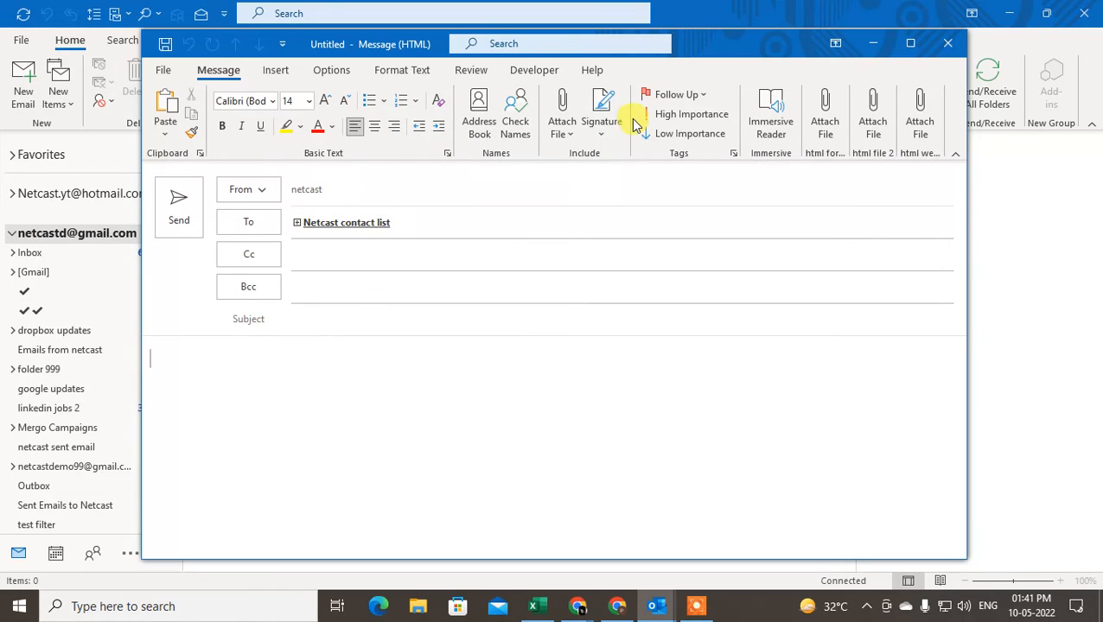
{"action": "left_click", "coordinate": [296, 223]}
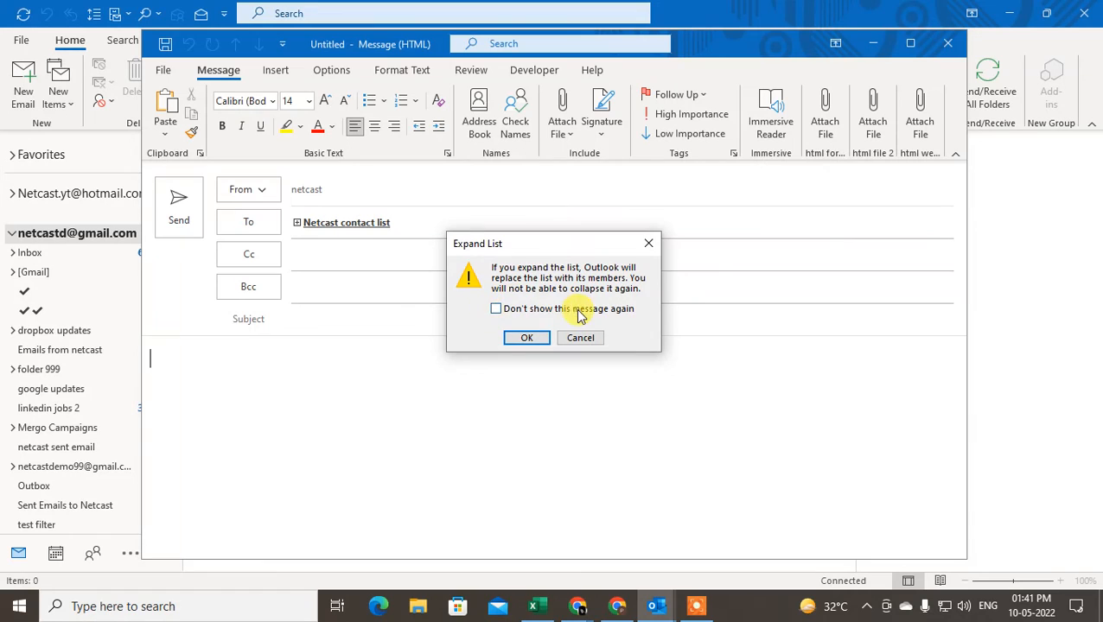
{"action": "left_click", "coordinate": [525, 339]}
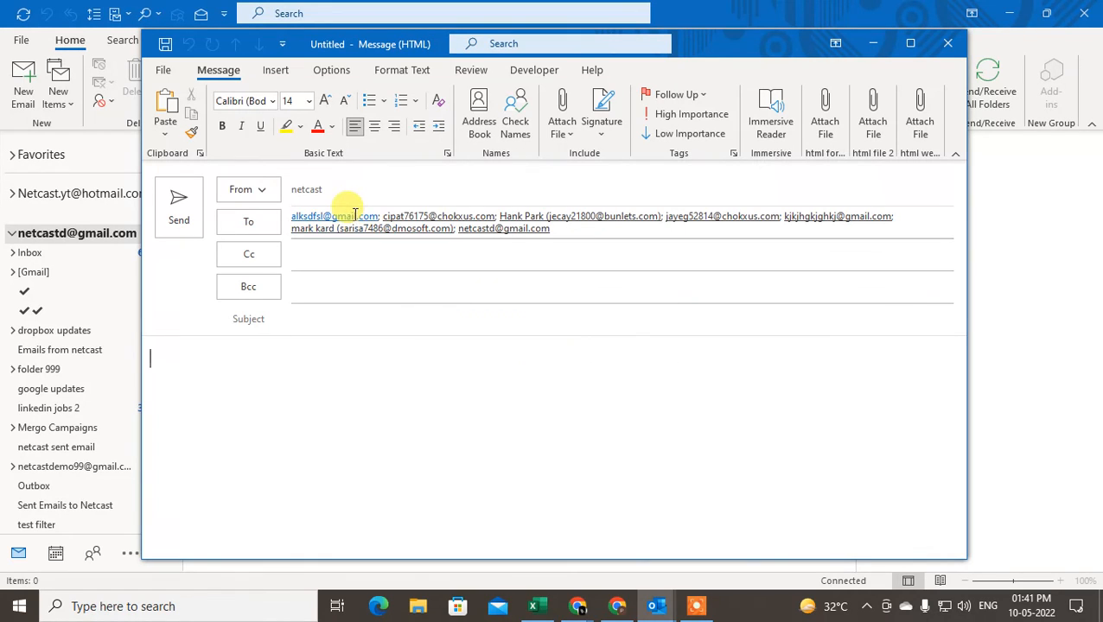
{"action": "left_click", "coordinate": [561, 228]}
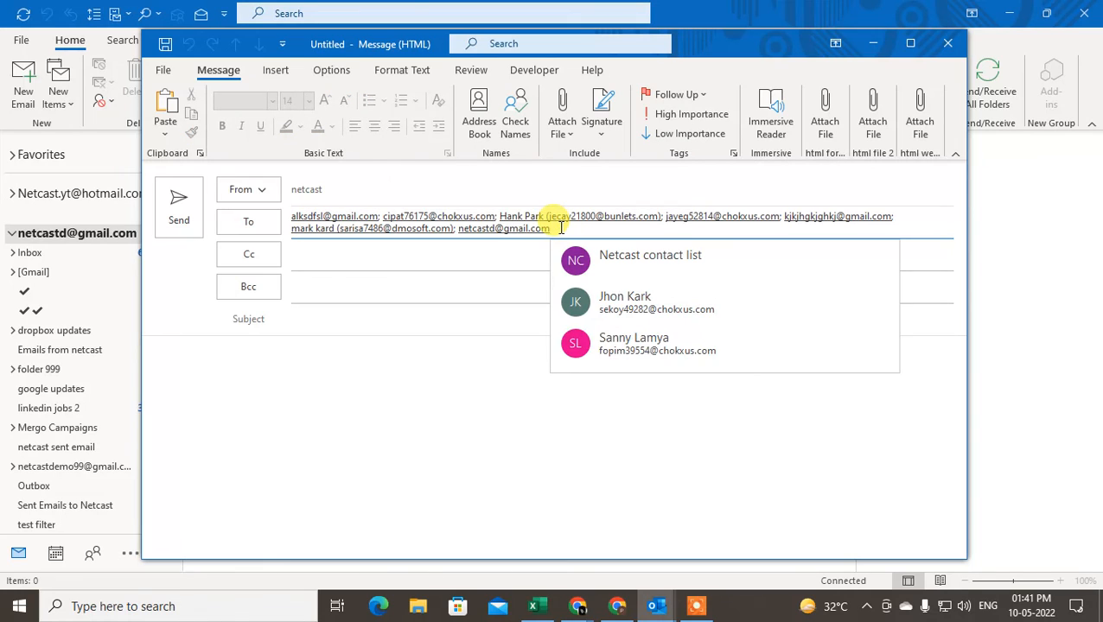
{"action": "left_click", "coordinate": [456, 230]}
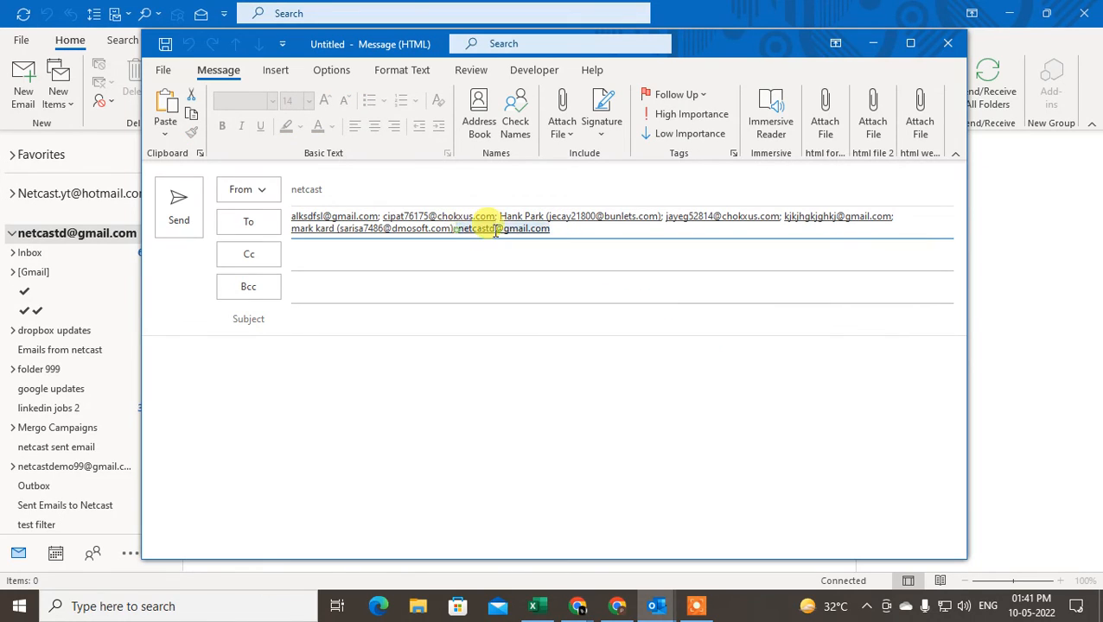
{"action": "key", "text": "BackSpace"}
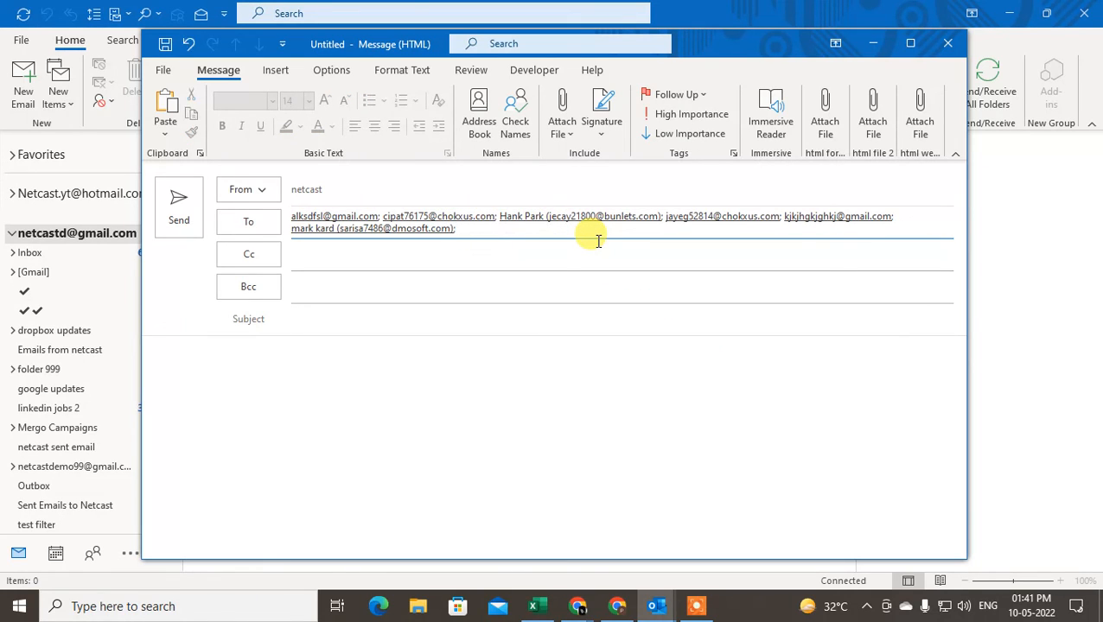
Return to the message body and minimise all windows to show the desktop
{"action": "left_click", "coordinate": [369, 364]}
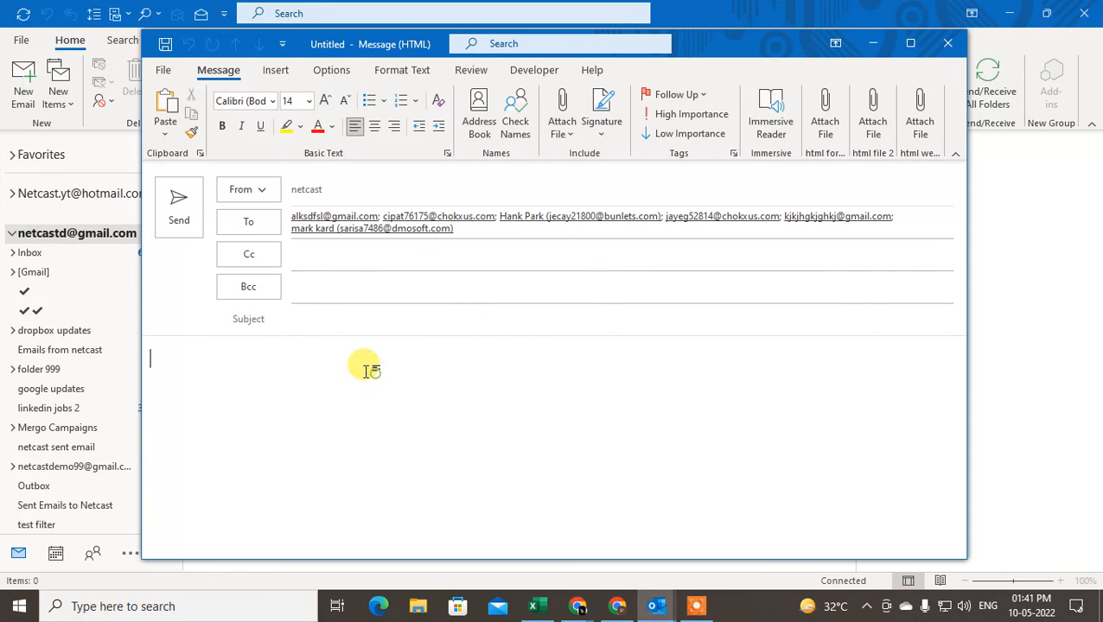
{"action": "left_click", "coordinate": [484, 218]}
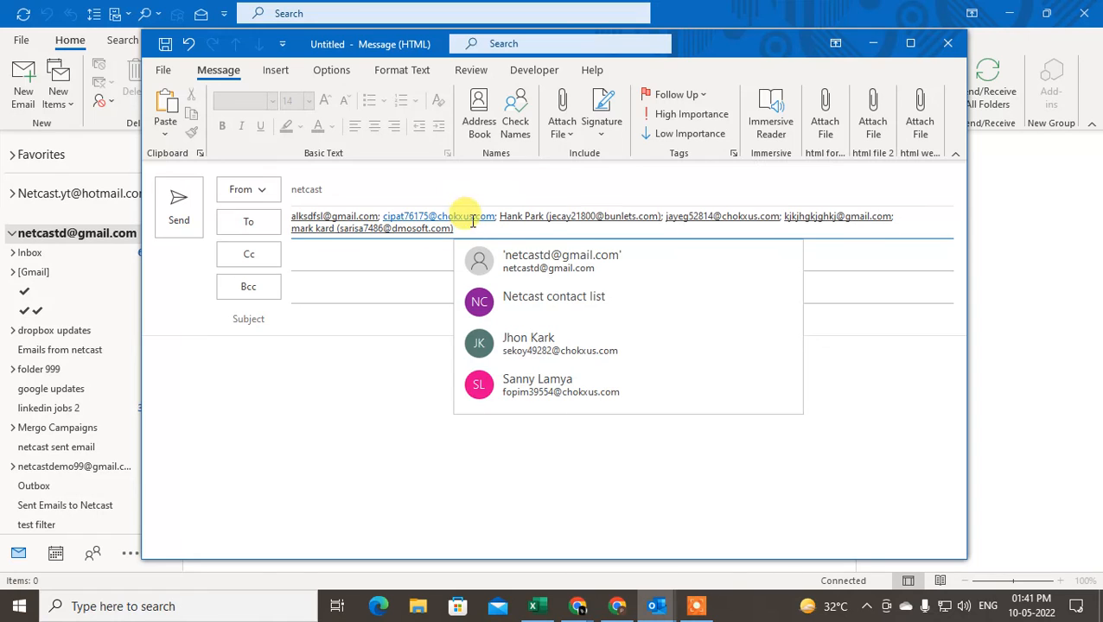
{"action": "left_click", "coordinate": [273, 445]}
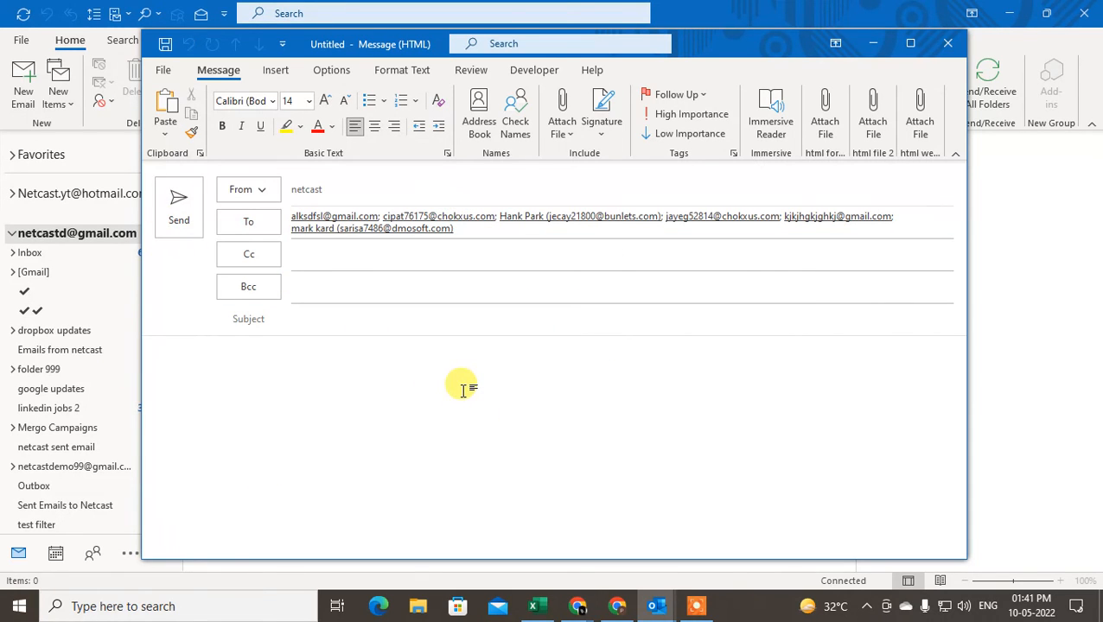
{"action": "key", "text": "super+d"}
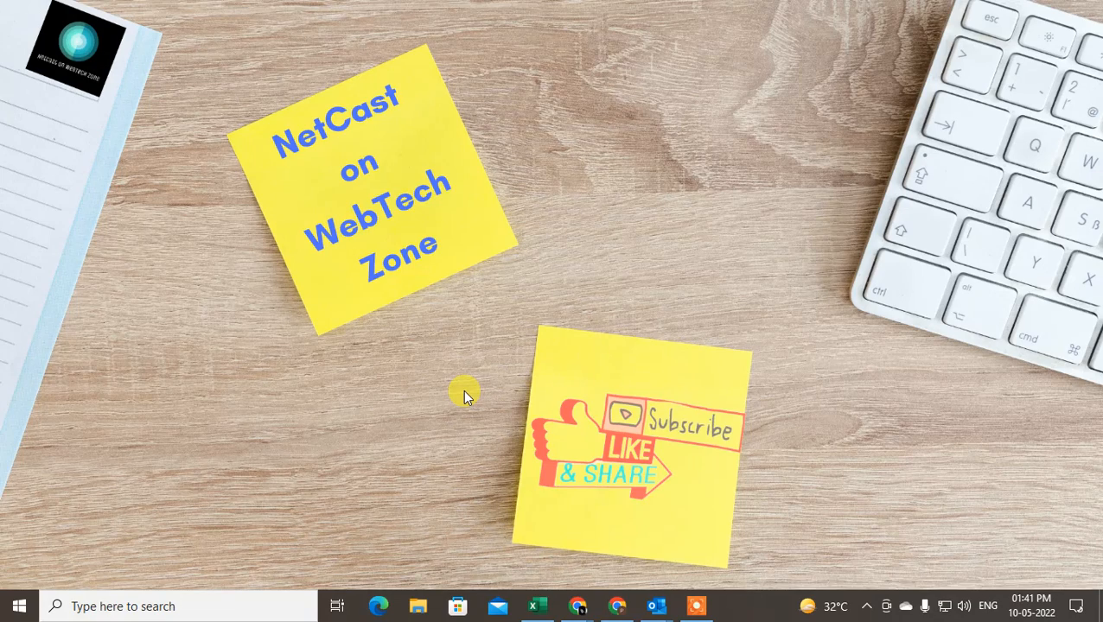